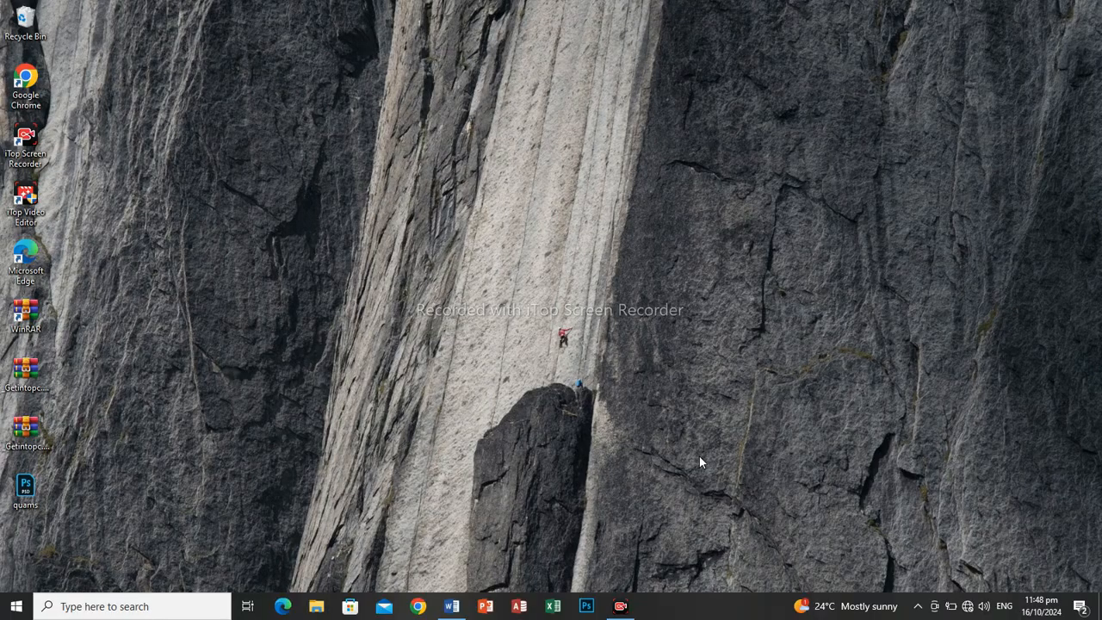
Switch to Word, add blank lines after the paragraph ending in "galleries." and insert a table of four columns and five rows there.
click(453, 603)
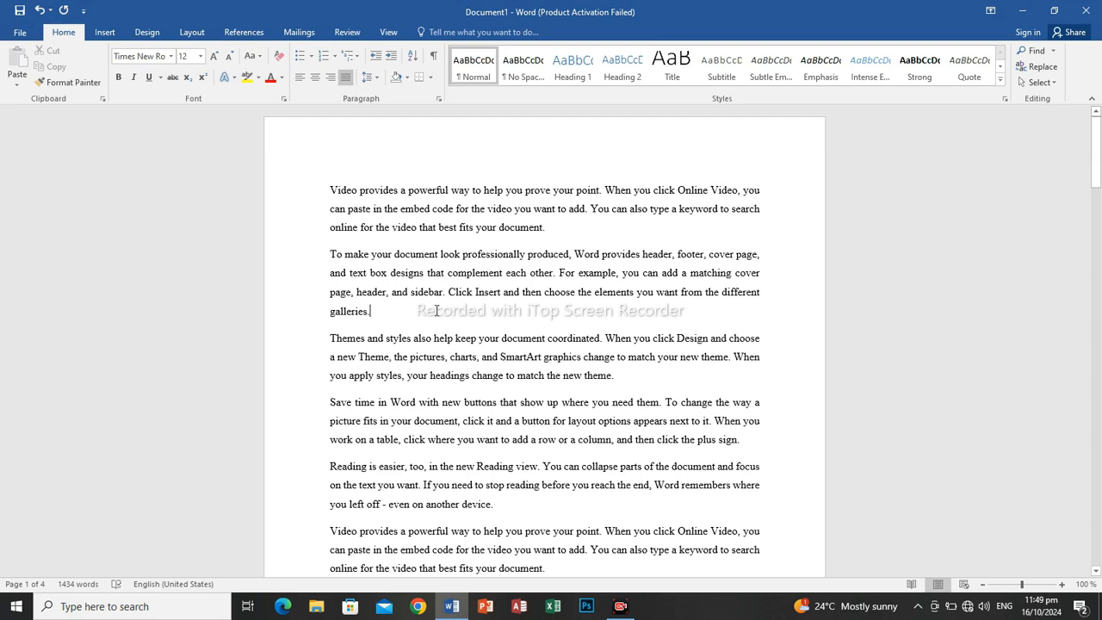
key(Return)
key(Return)
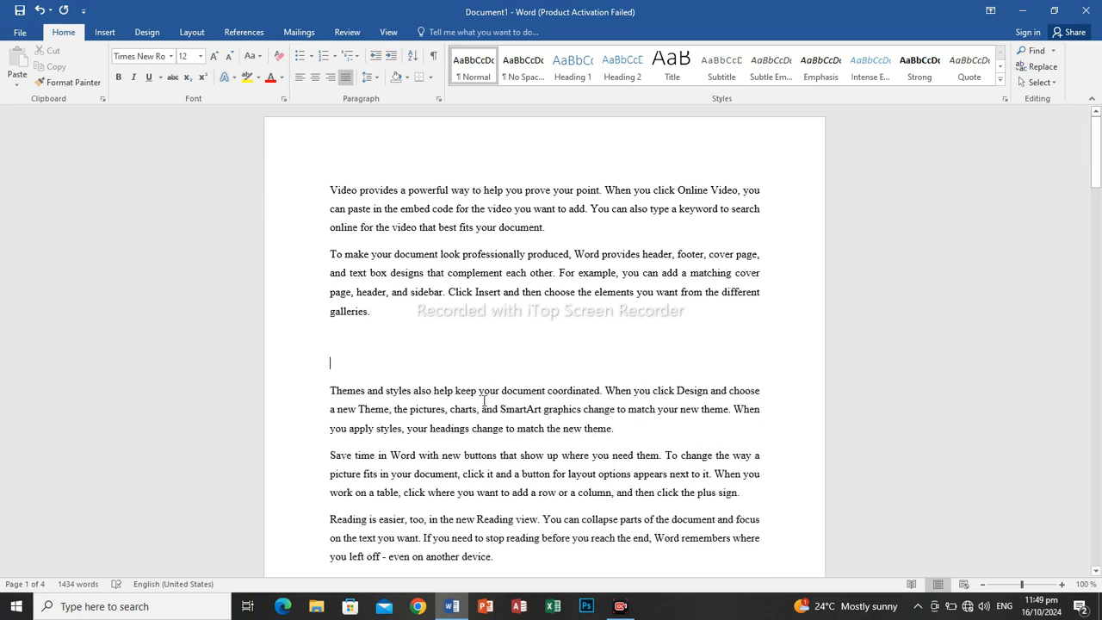
click(94, 35)
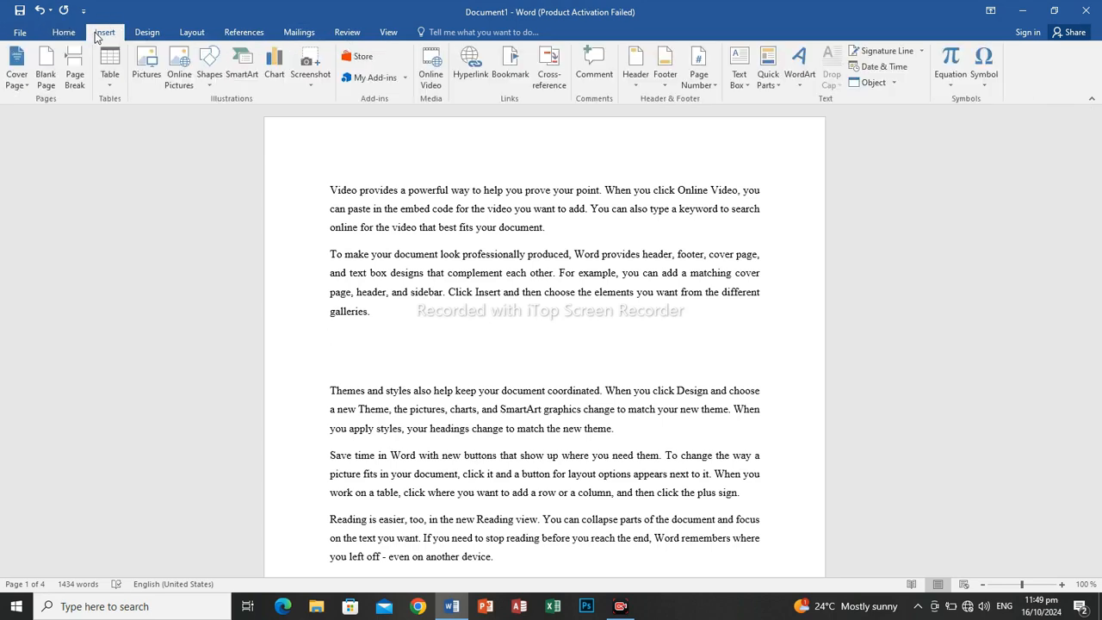
click(113, 83)
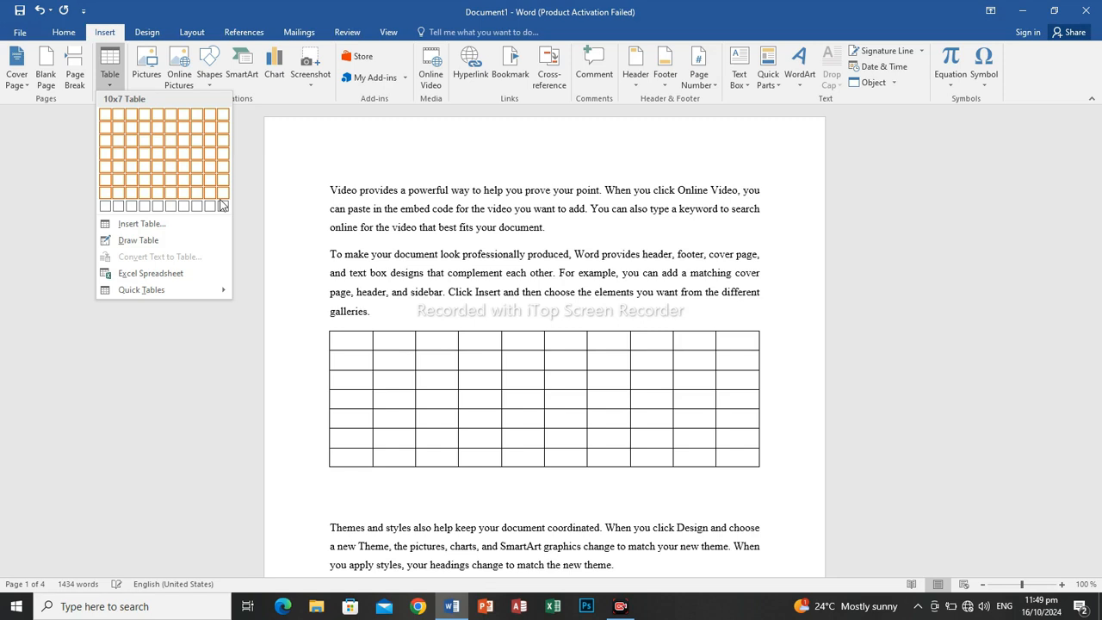
click(147, 172)
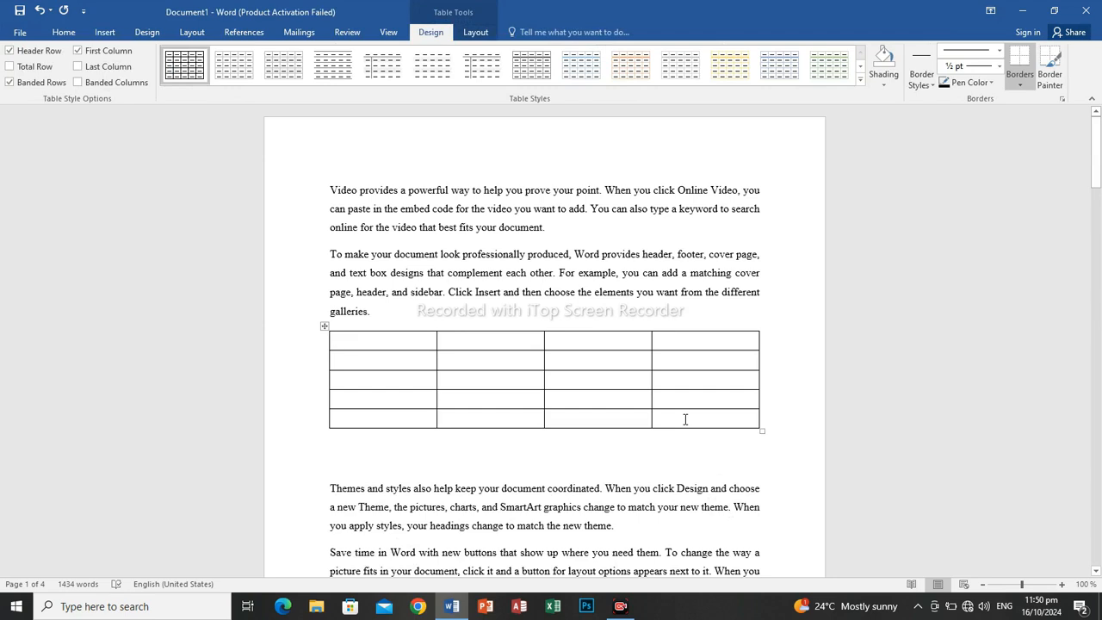
Enter DAYS and MORNING as the first two column headings of the table.
text(DAYS)
key(Tab)
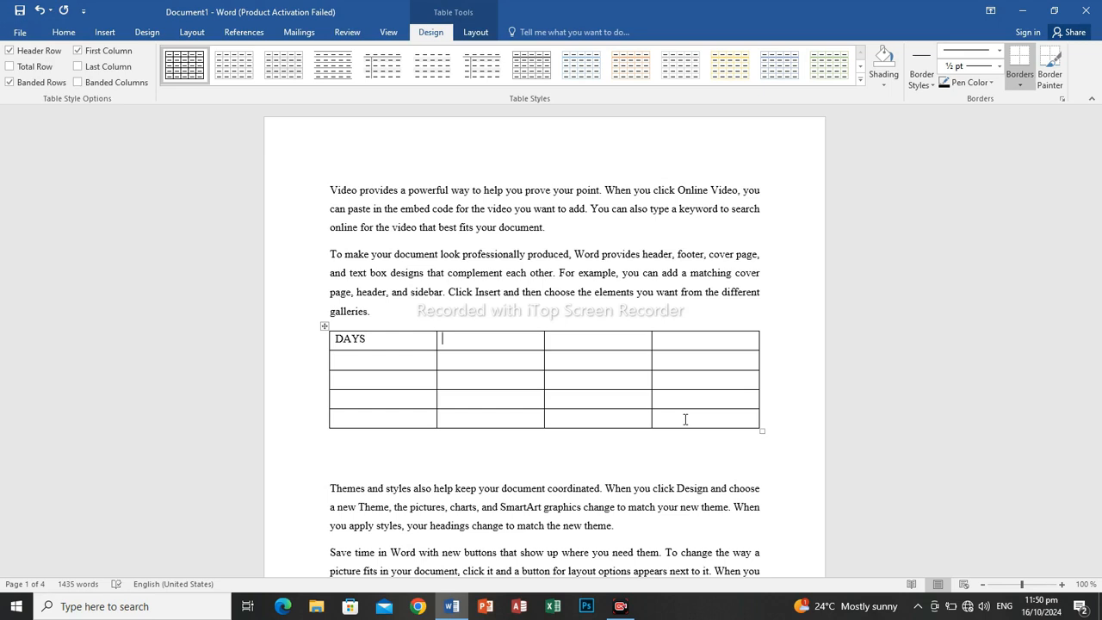
key(Left)
key(BackSpace)
key(BackSpace)
text(YS)
key(Tab)
text(MORNIG)
key(BackSpace)
text(NG)
key(Tab)
Enter AFTERNOON and EVENING as the last two column headings of the table.
text(AFTERNO)
key(BackSpace)
key(BackSpace)
text(NOONEVENING)
key(Tab)
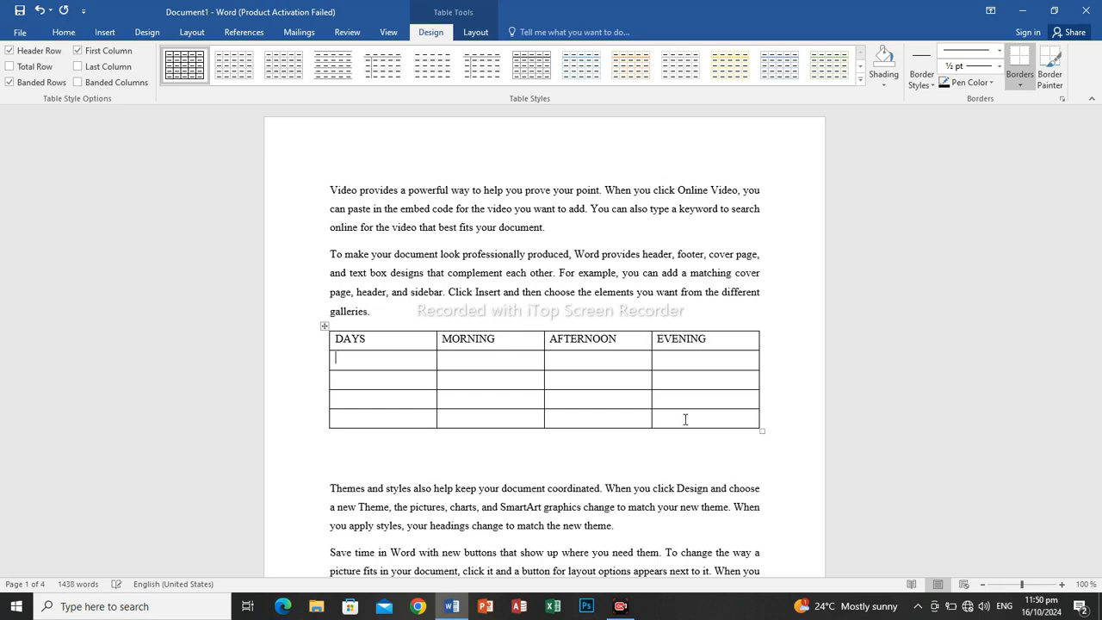
Enter MONDAY and TUESDAY in the first two cells under the DAYS heading.
text(MOON)
key(BackSpace)
key(BackSpace)
text(NDAY)
key(Down)
text(TUESDAY)
key(Down)
Enter WEDNESDAY and THURSDAY in the remaining cells of the DAYS column.
text(Q)
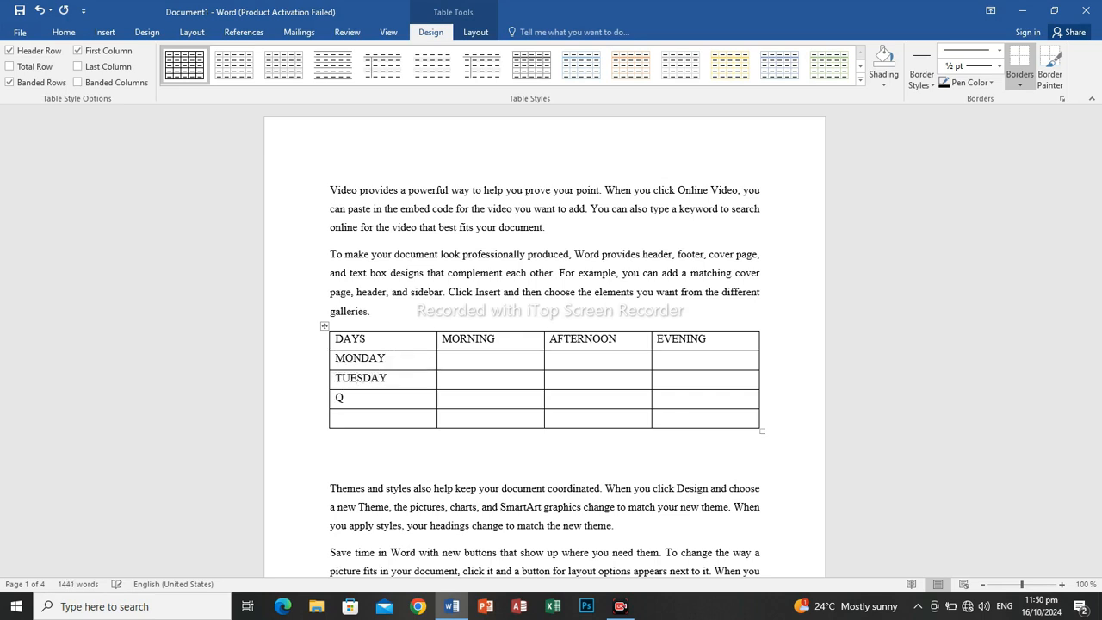
key(BackSpace)
text(WEDNESDAY)
key(Down)
text(THU)
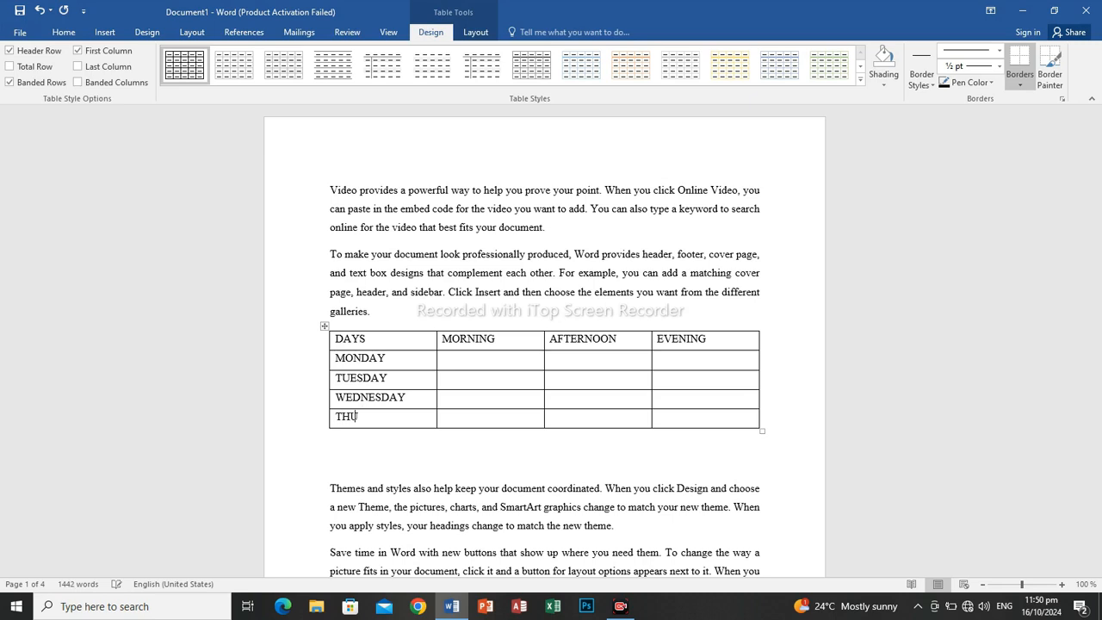
text(RSDAY)
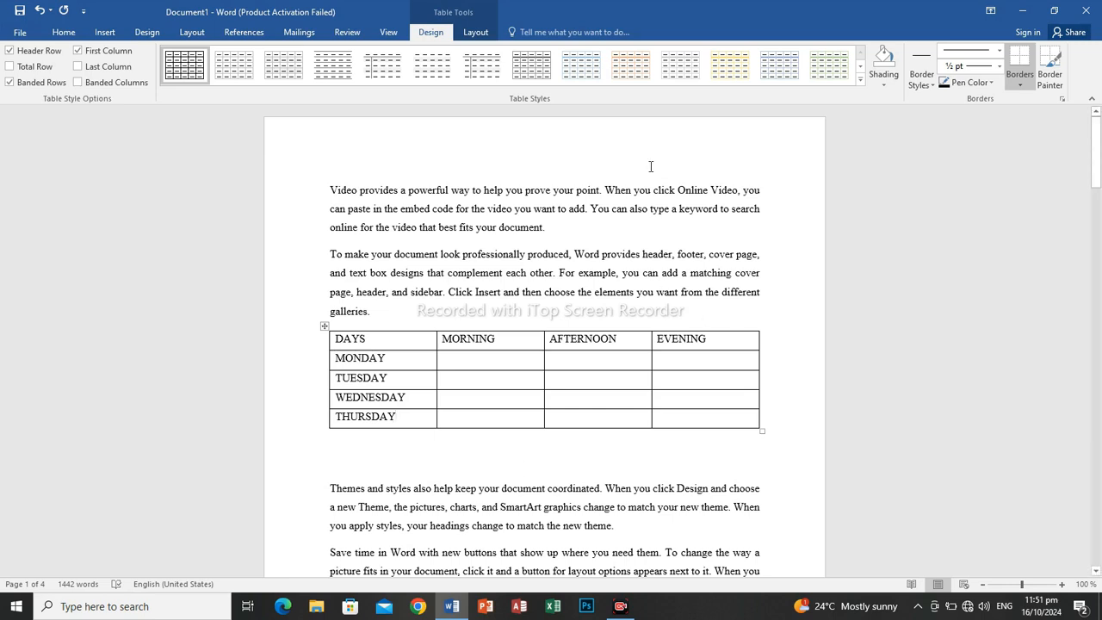
drag(706, 353, 738, 422)
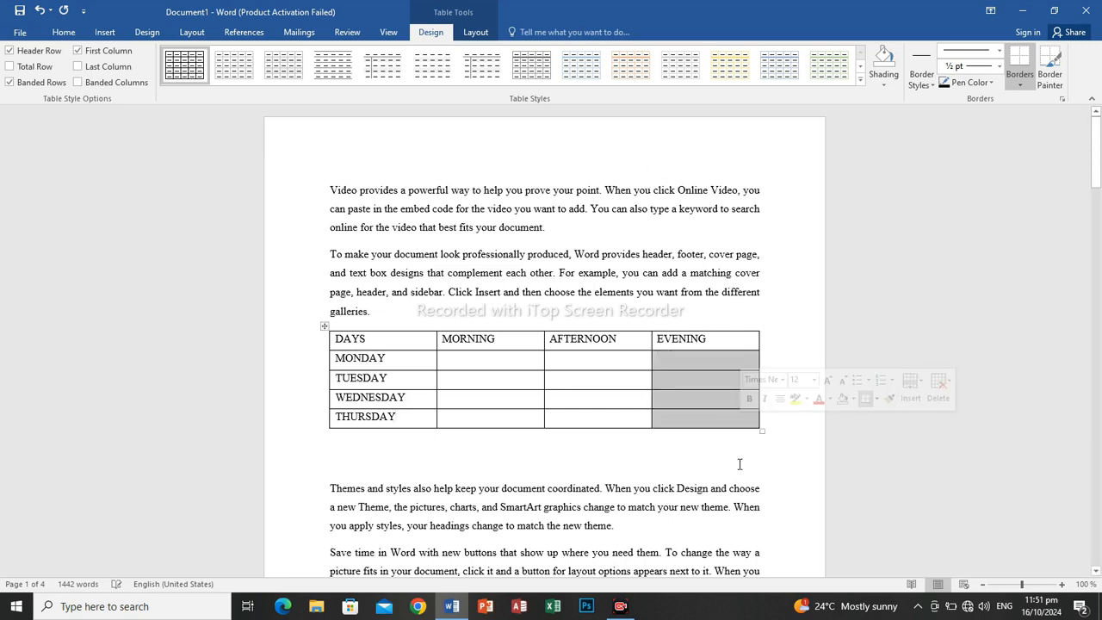
click(733, 457)
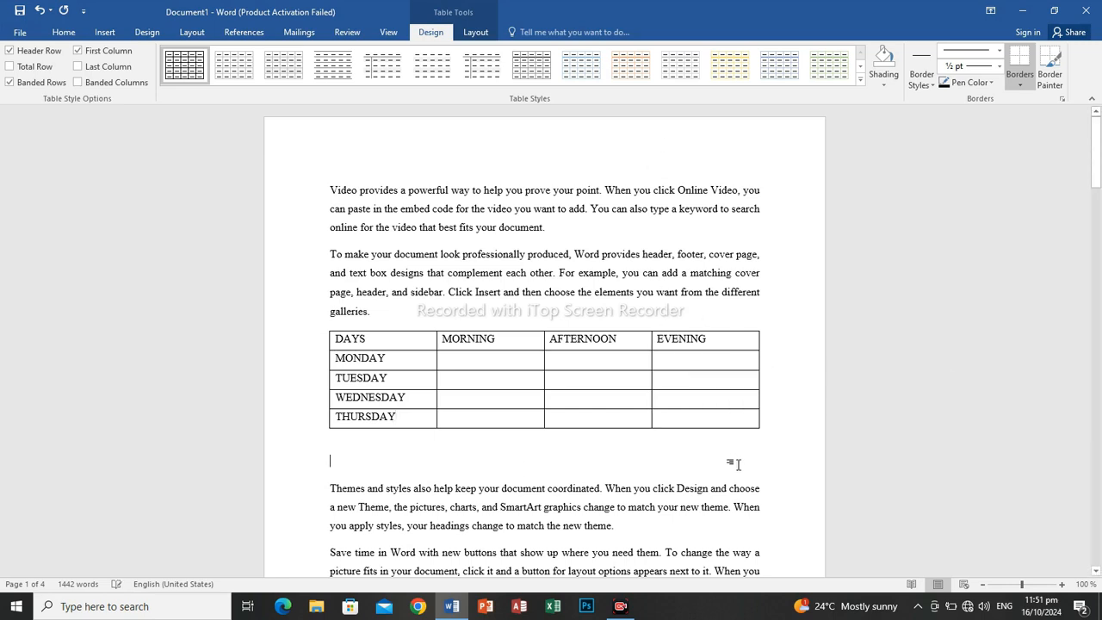
Insert three empty rows below the THURSDAY row of the table.
click(475, 417)
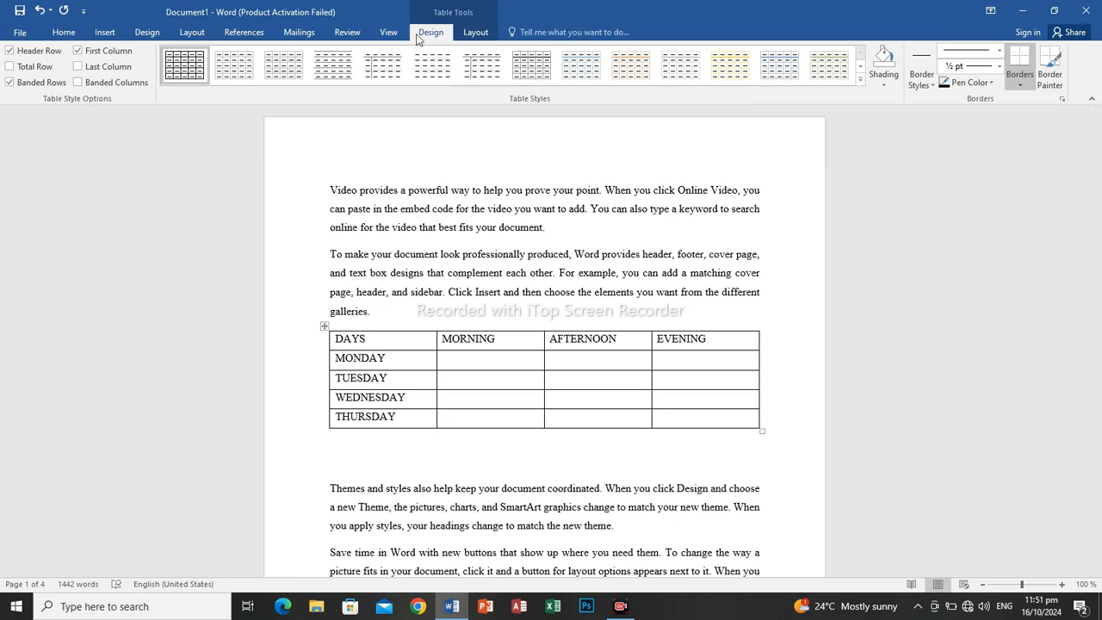
click(476, 33)
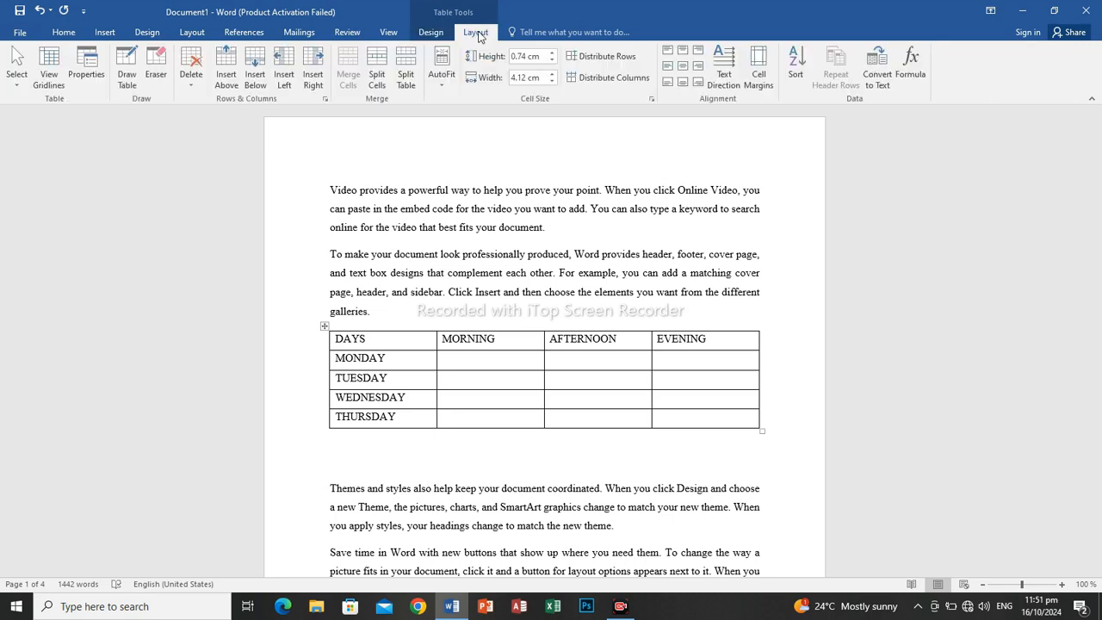
click(256, 72)
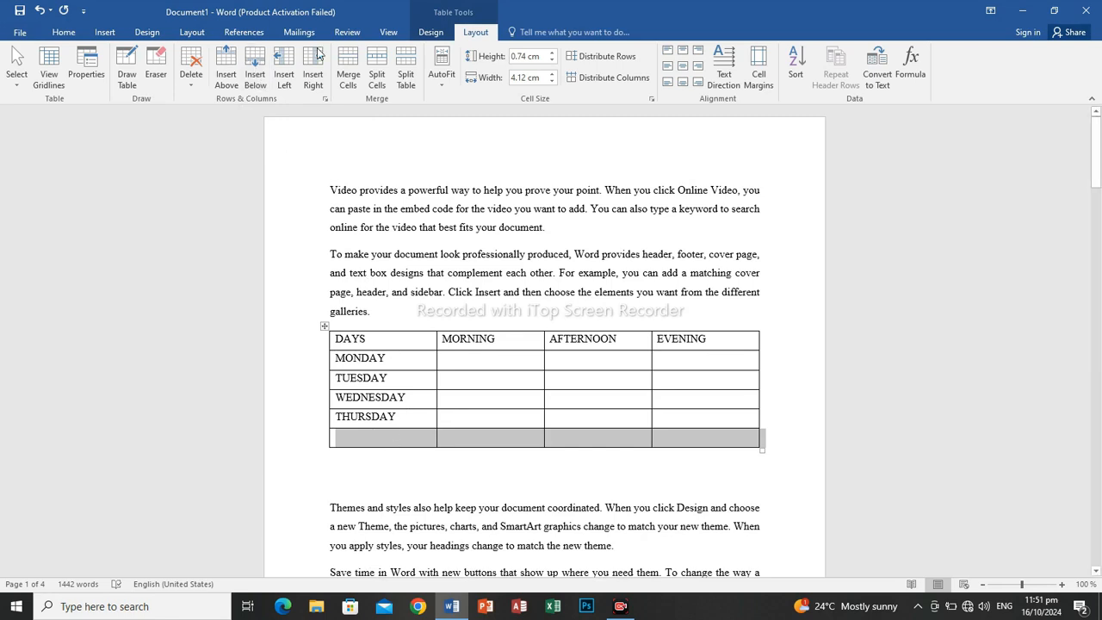
click(263, 87)
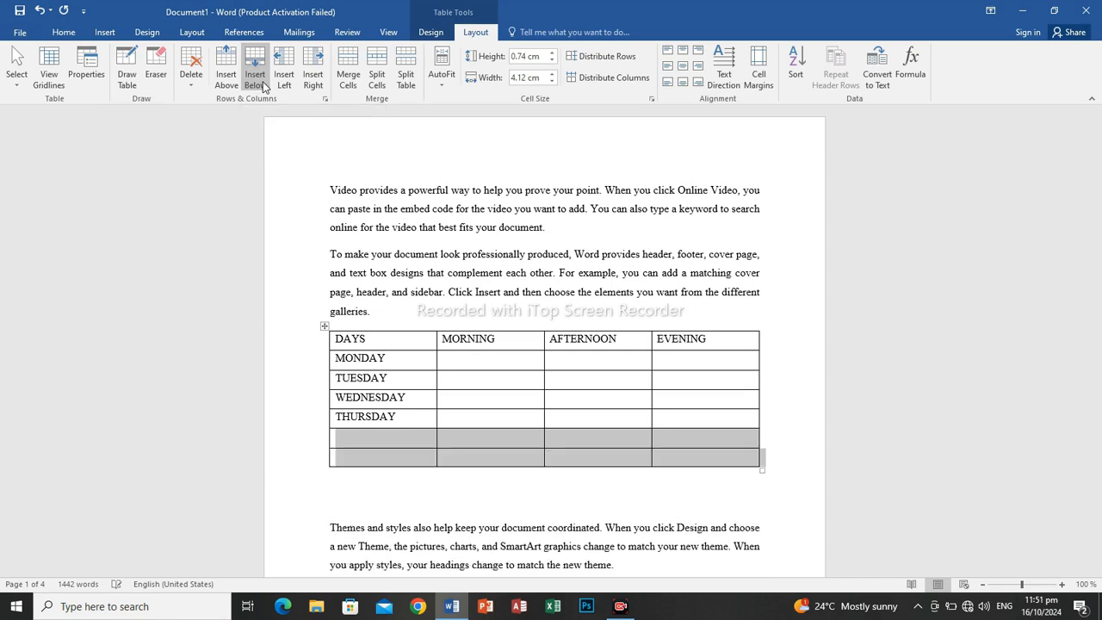
click(263, 86)
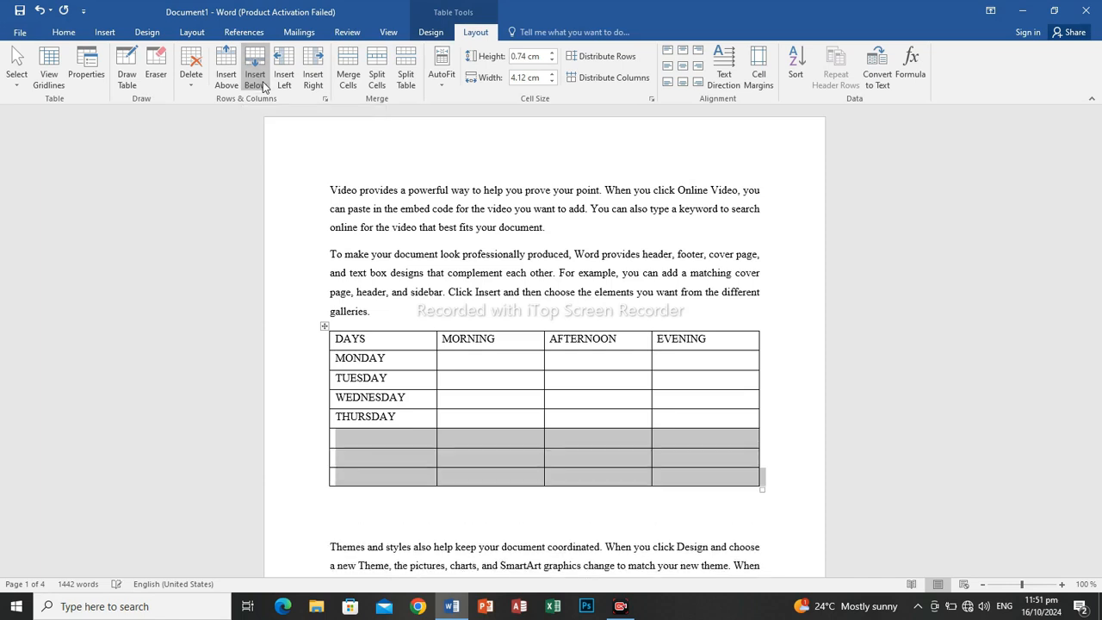
Enter FRIDAY, SATURDAY and SUNDAY in the DAYS column of the three empty rows.
click(401, 437)
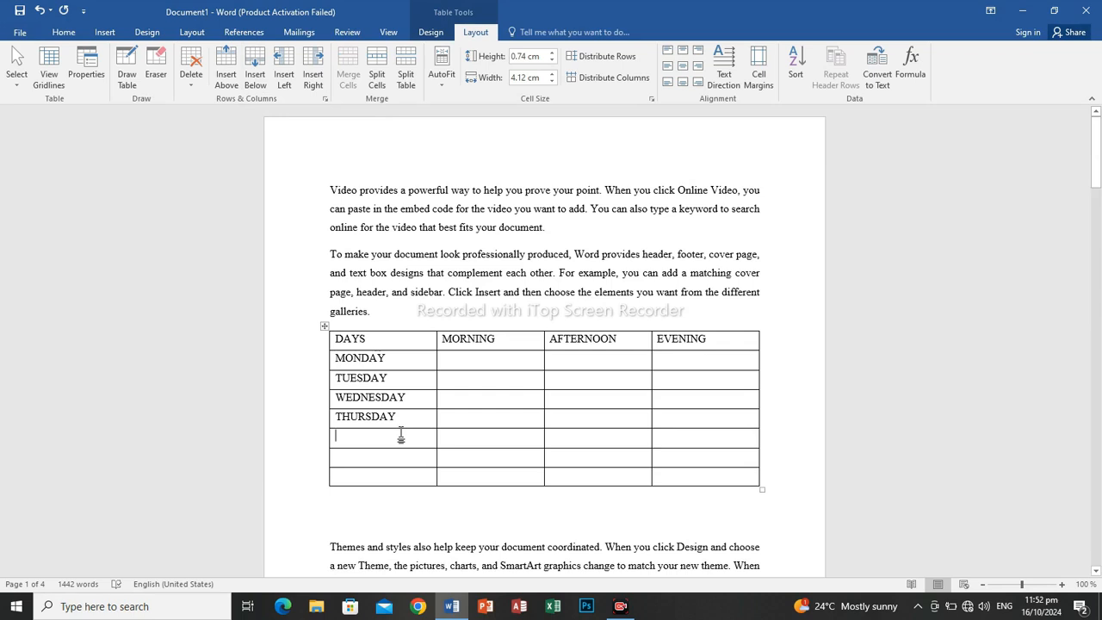
text(FRIDAY)
key(Down)
text(SATURDAYSUBN)
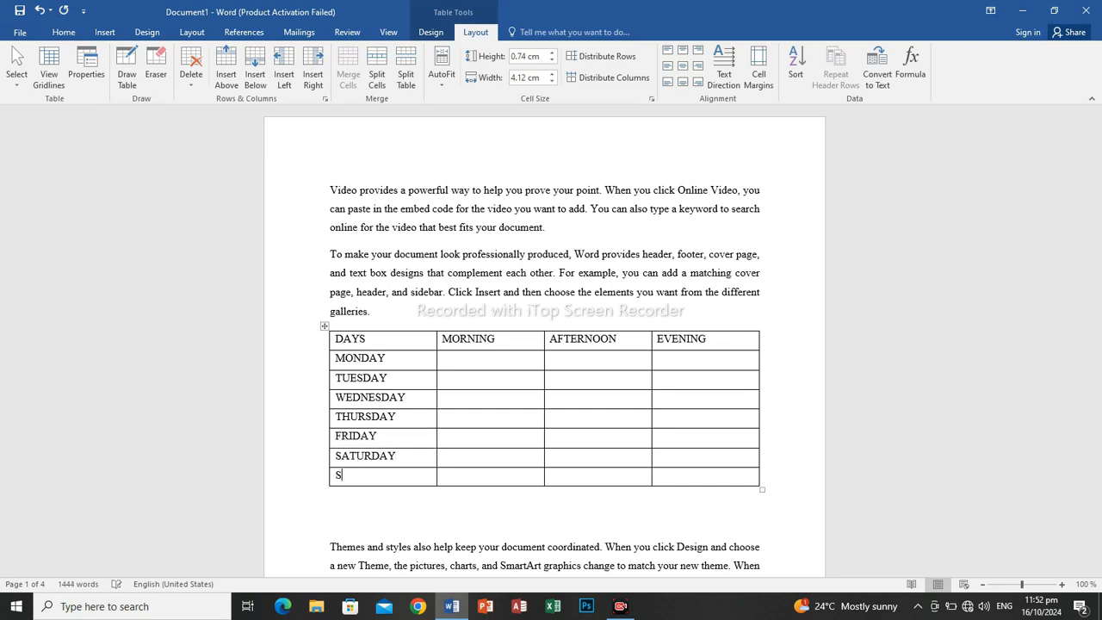
key(BackSpace)
key(BackSpace)
text(NDAY)
Fill in the MONDAY row with RICE for morning, BANKU for afternoon and PORRIDGE for evening.
key(Tab)
key(Up)
key(Up)
key(Up)
key(Up)
key(Up)
key(Up)
text(RICE)
key(Tab)
text(BANKU)
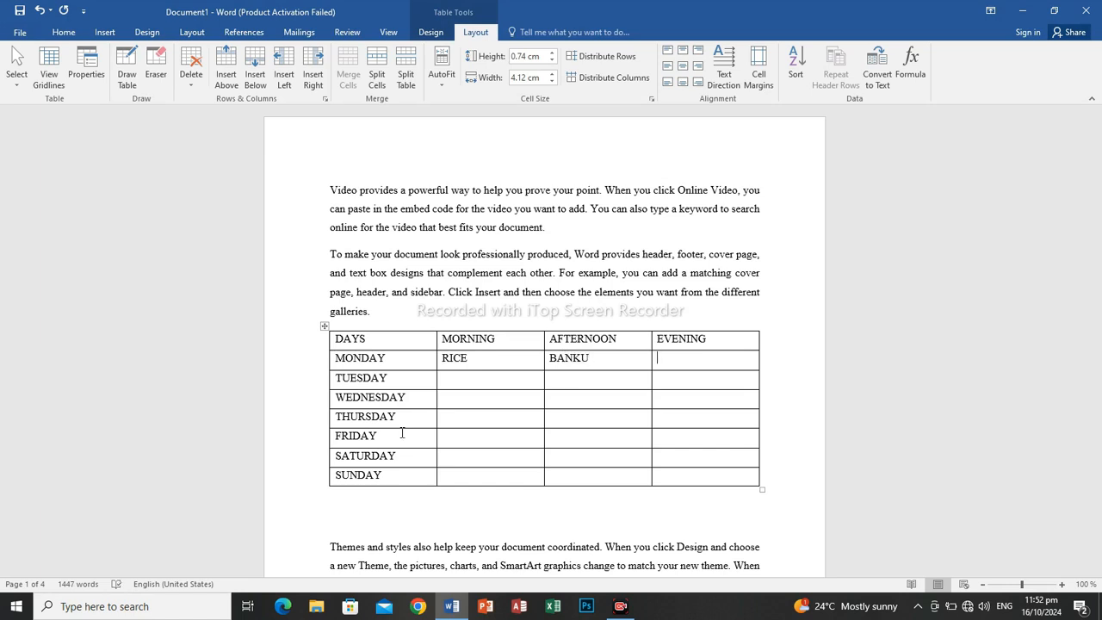
text(PORRIDGE)
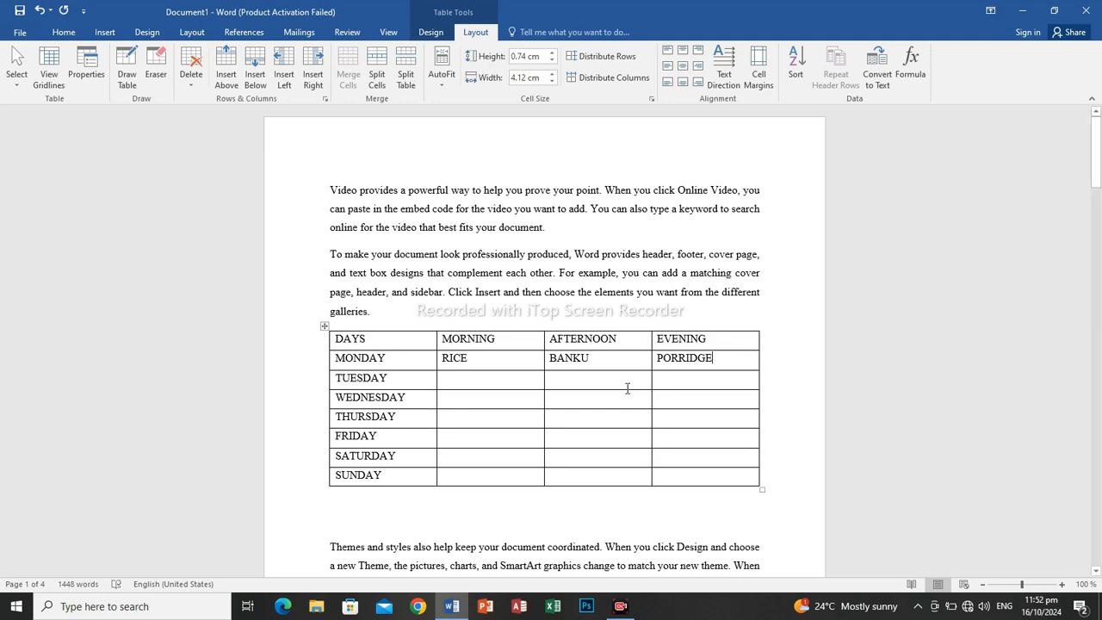
Try a black-header grid style and a green grid style on the table, and restore the plain black-bordered grid style.
drag(1091, 161, 1098, 185)
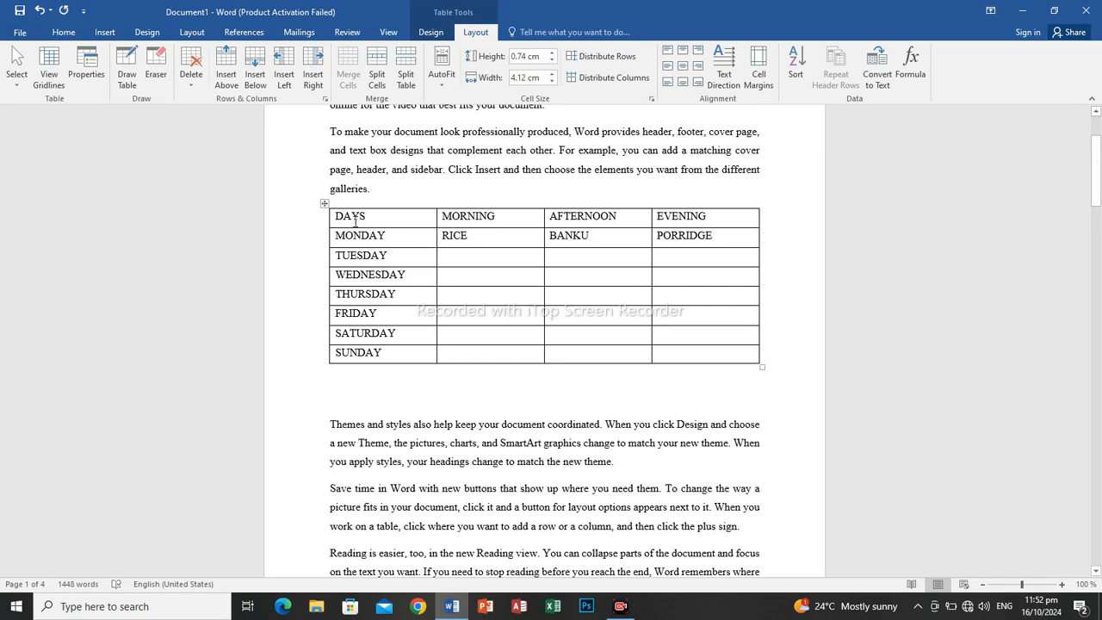
click(432, 31)
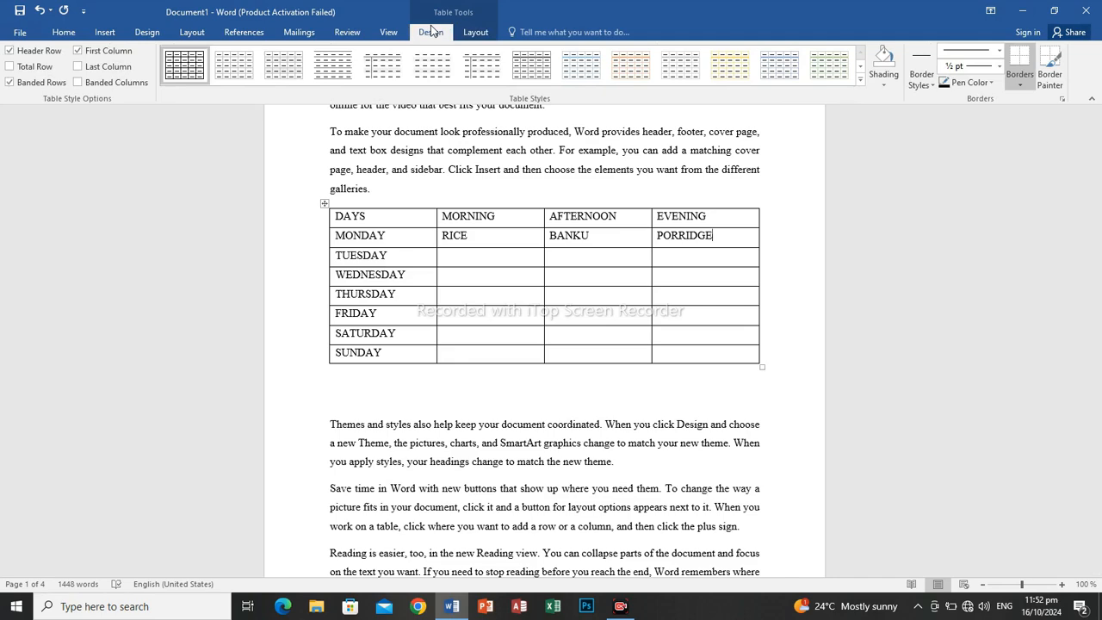
click(862, 83)
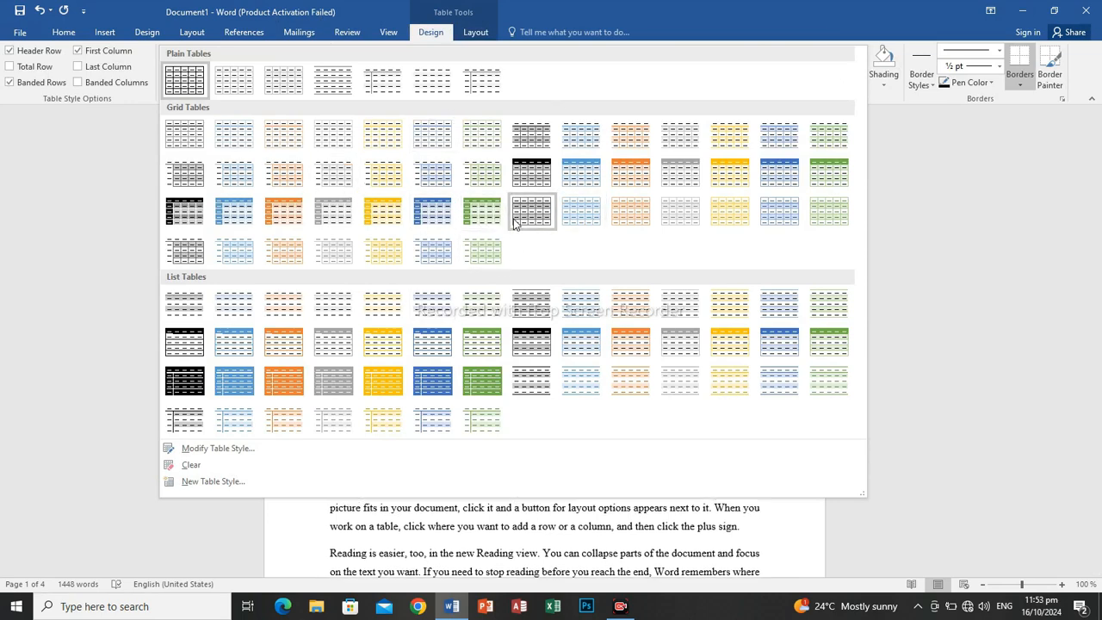
click(543, 169)
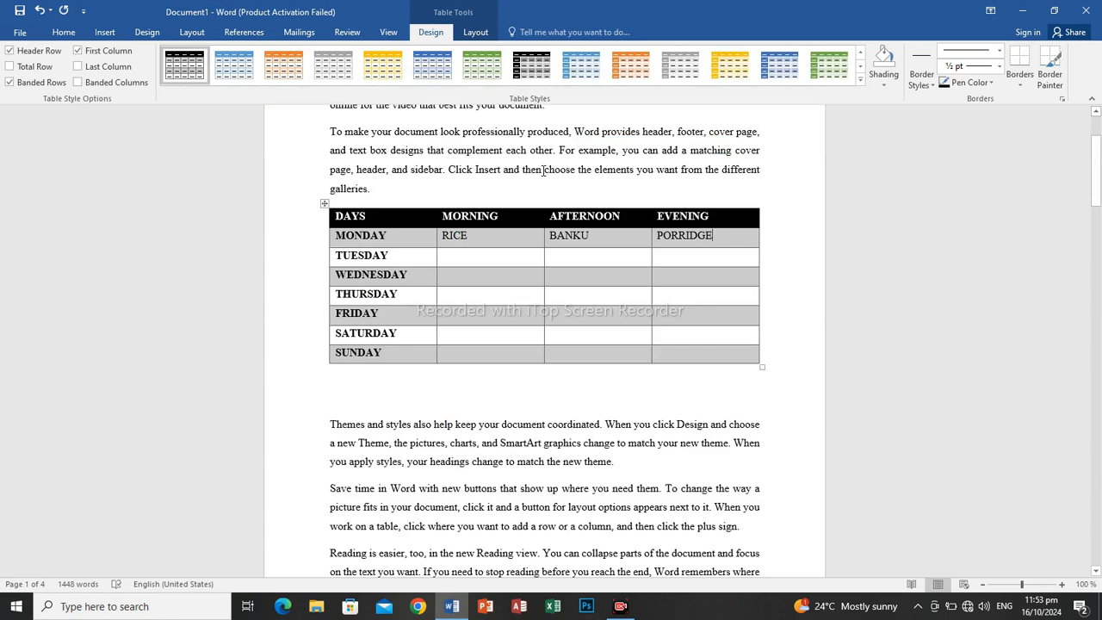
click(840, 75)
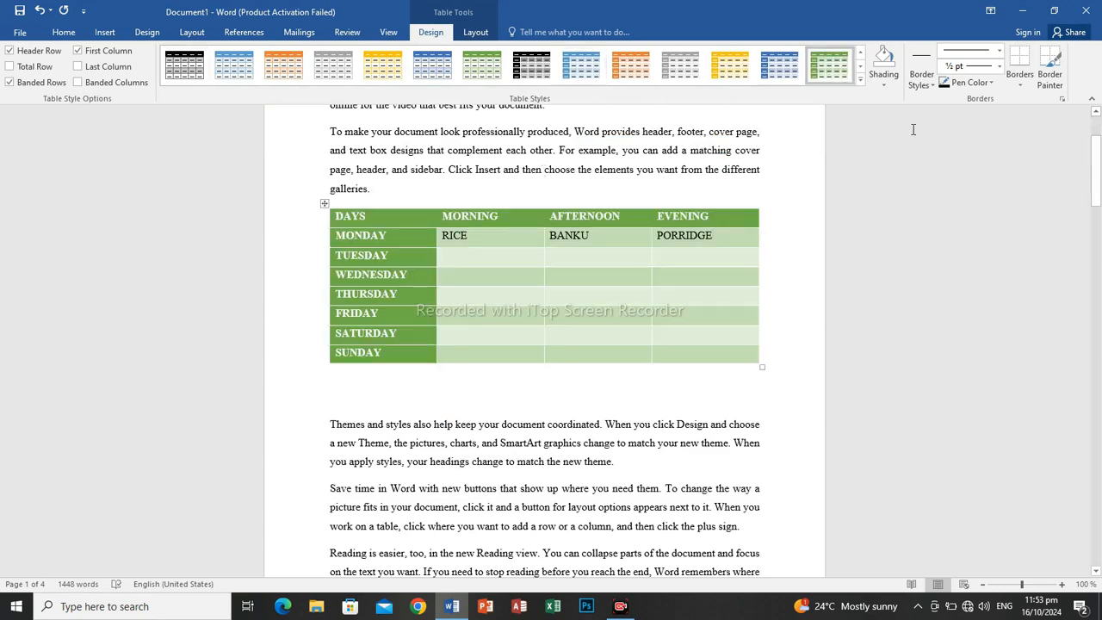
click(860, 81)
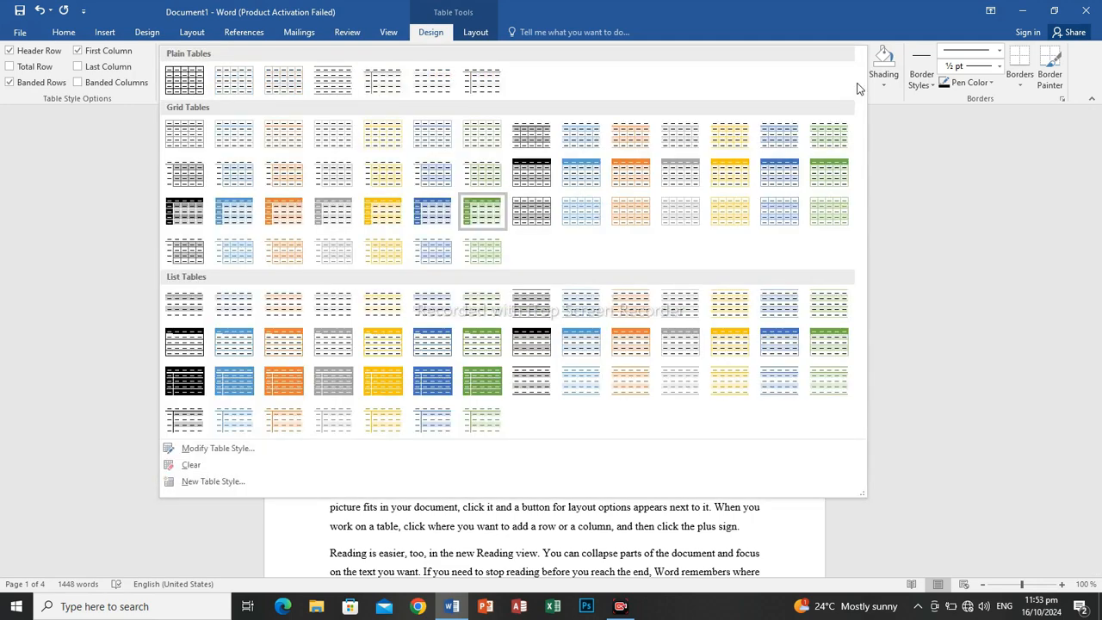
click(207, 78)
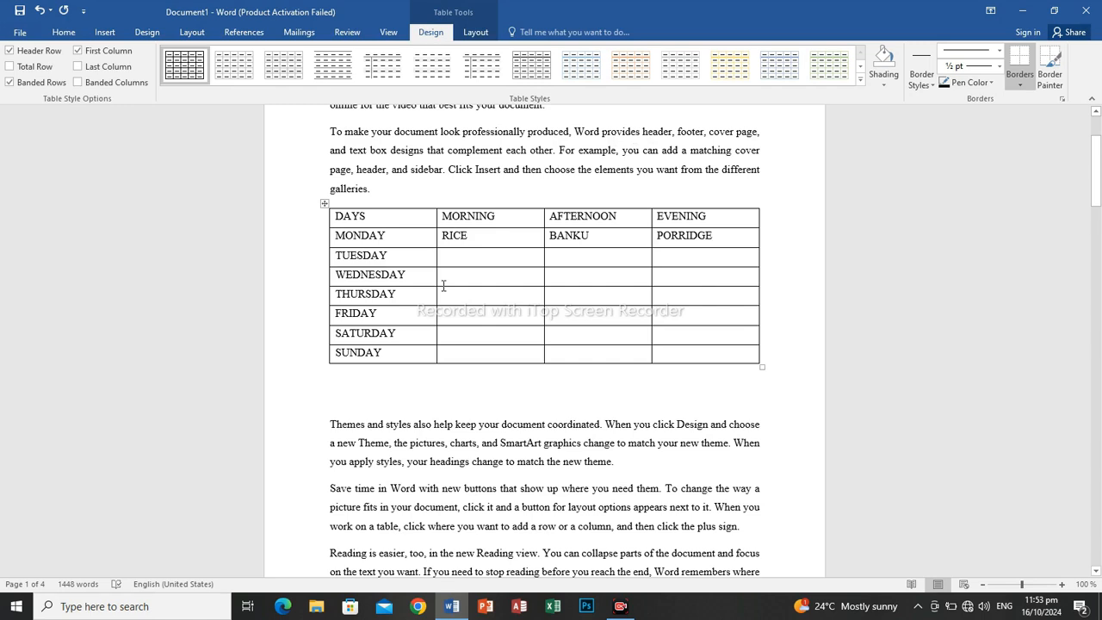
Select the whole table and examine its border options, including All Borders.
click(324, 203)
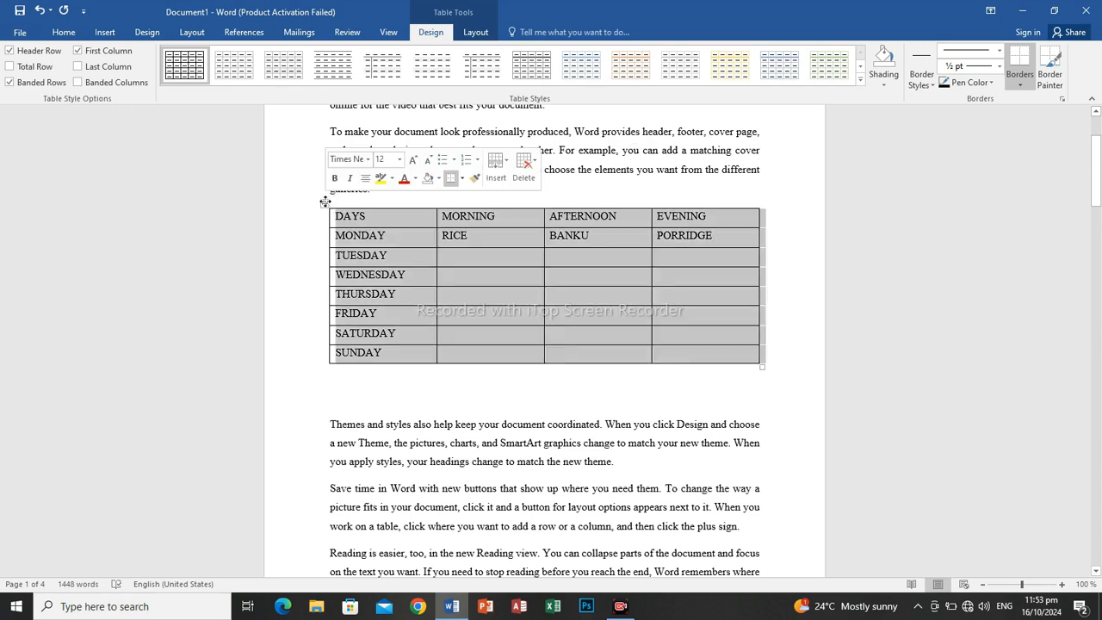
click(876, 272)
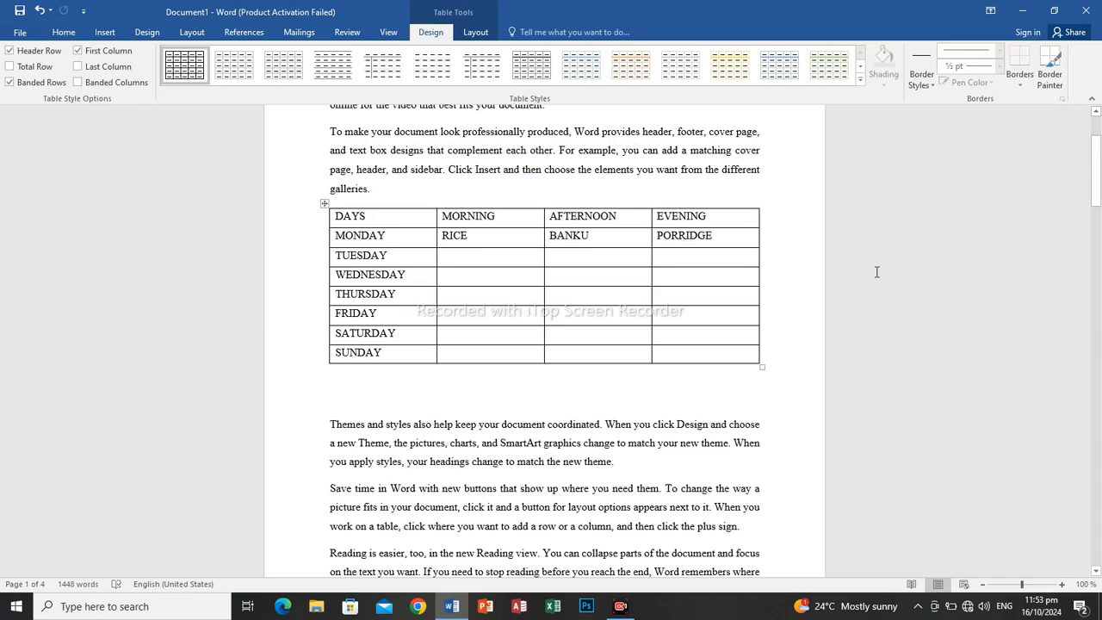
click(321, 206)
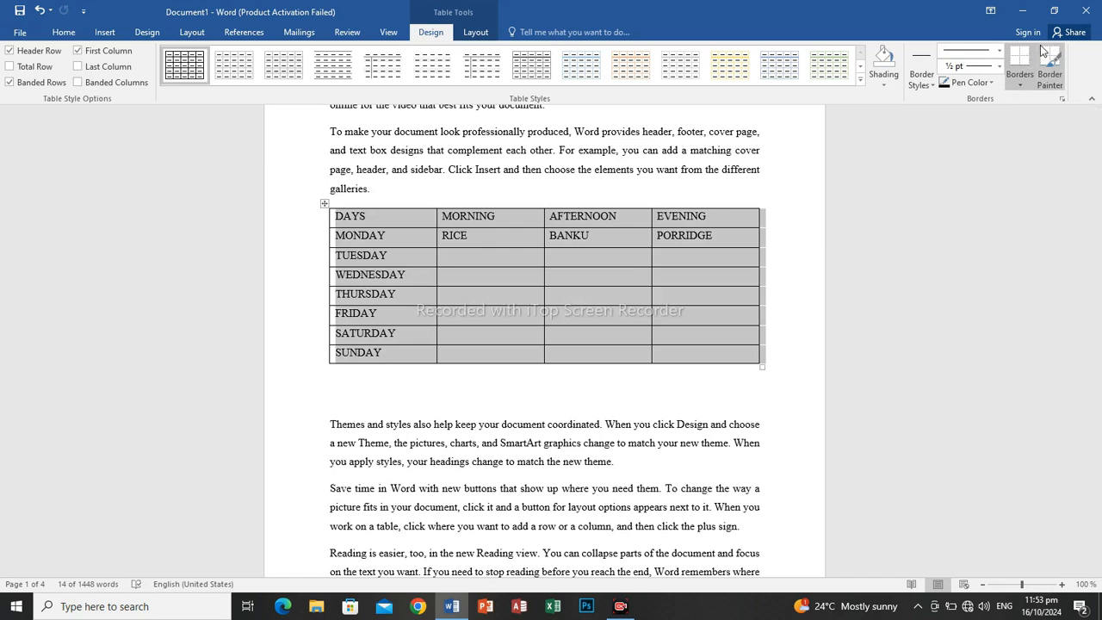
click(1026, 77)
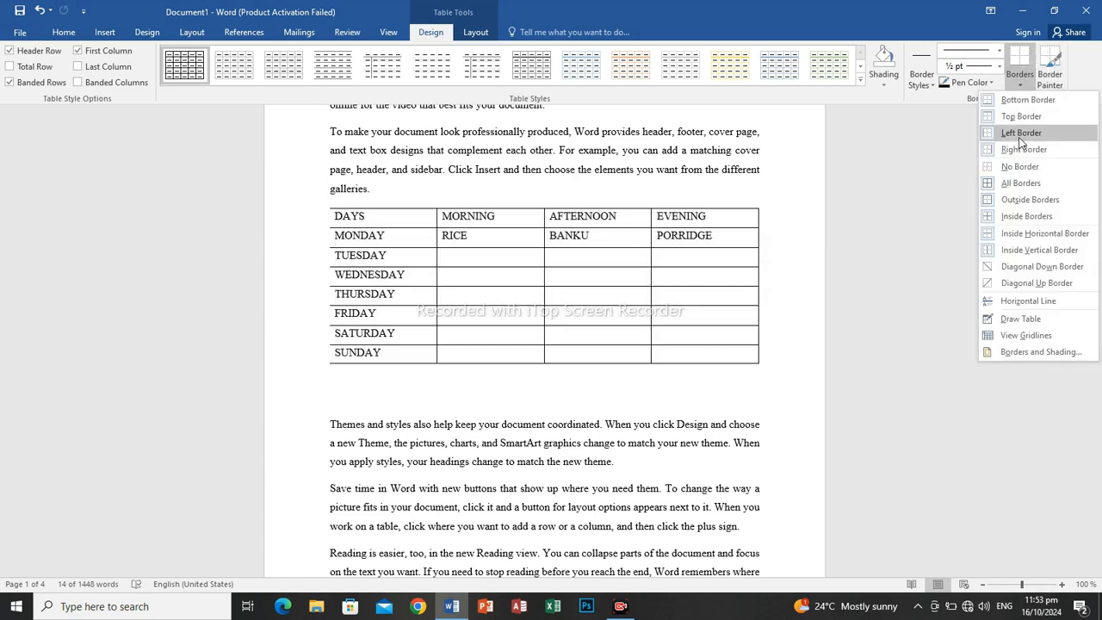
click(1019, 182)
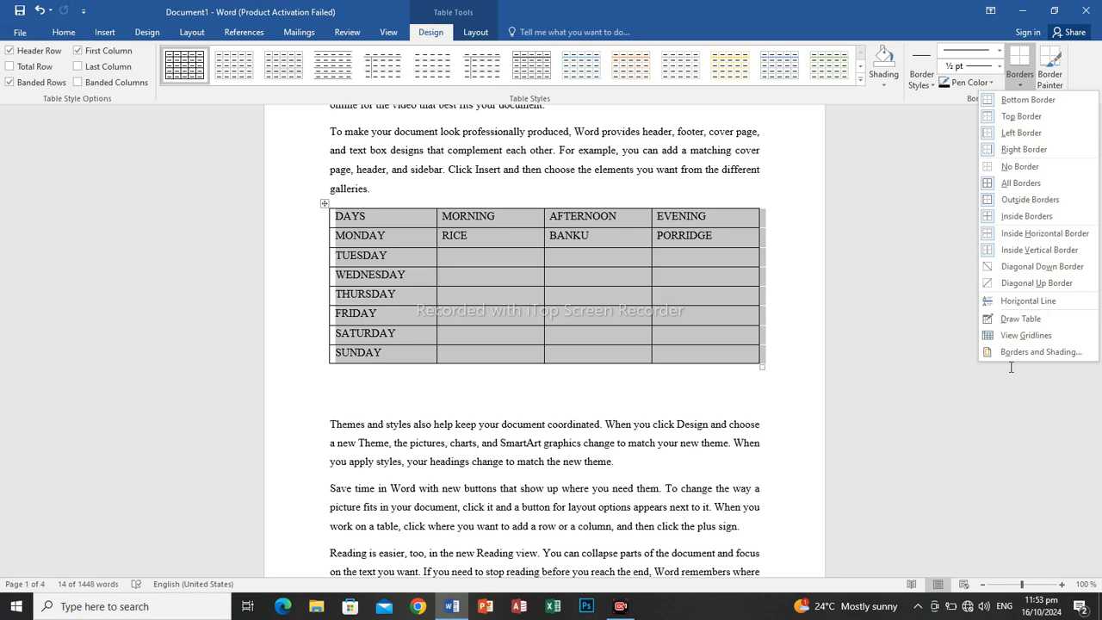
click(848, 300)
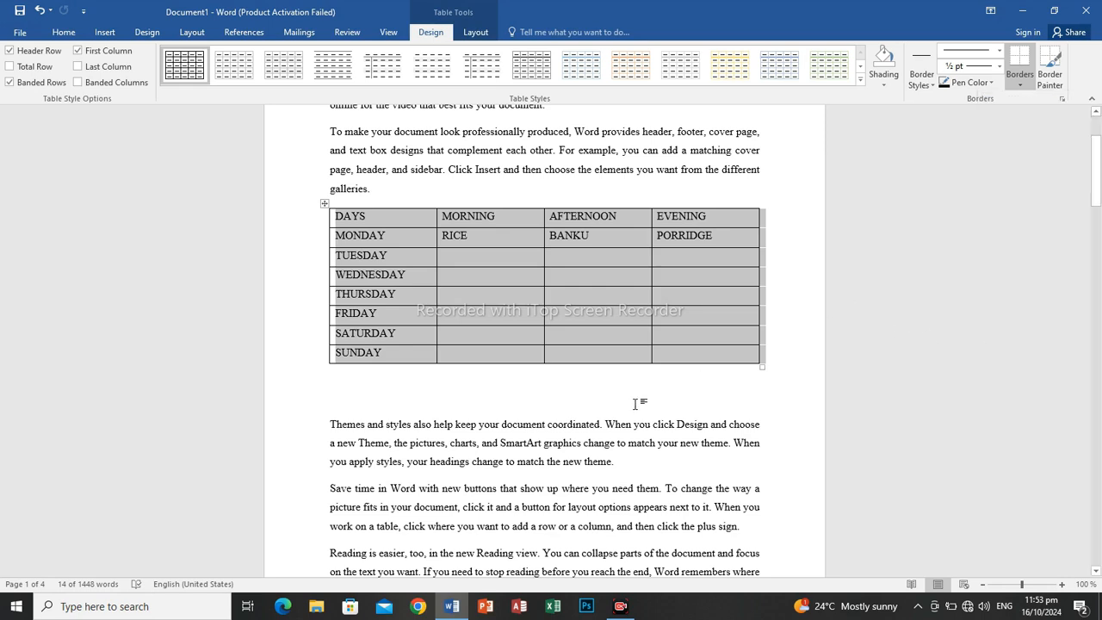
Delete the extra blank line between the table and the paragraph starting "Themes and styles".
click(635, 404)
key(BackSpace)
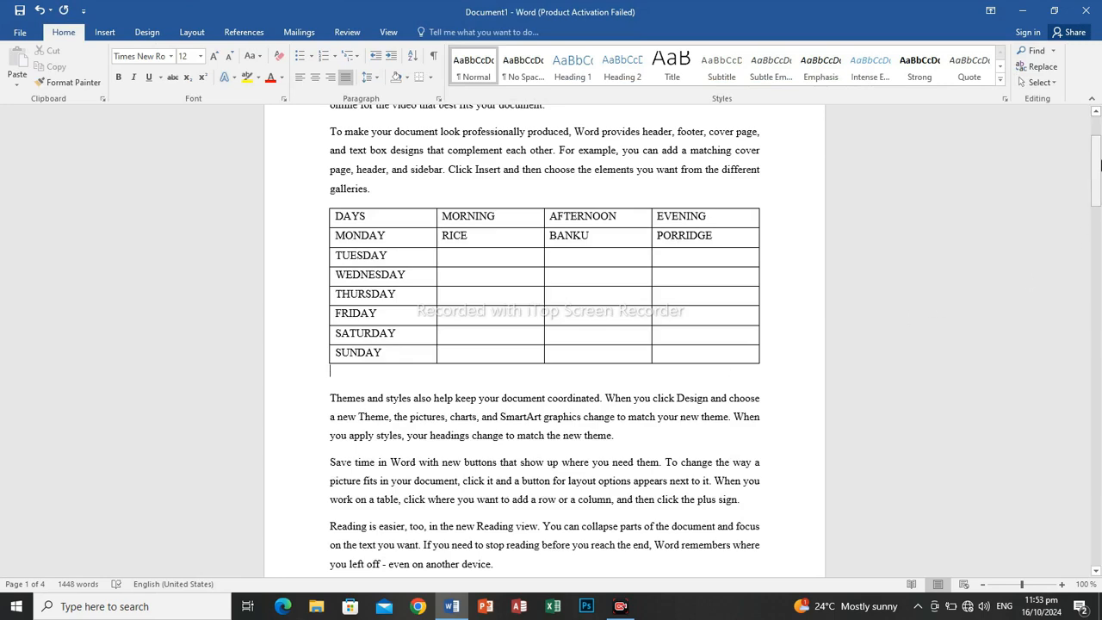
Add a blank line after the "Reading is easier" paragraph at the end of the first page.
drag(1096, 163, 1097, 189)
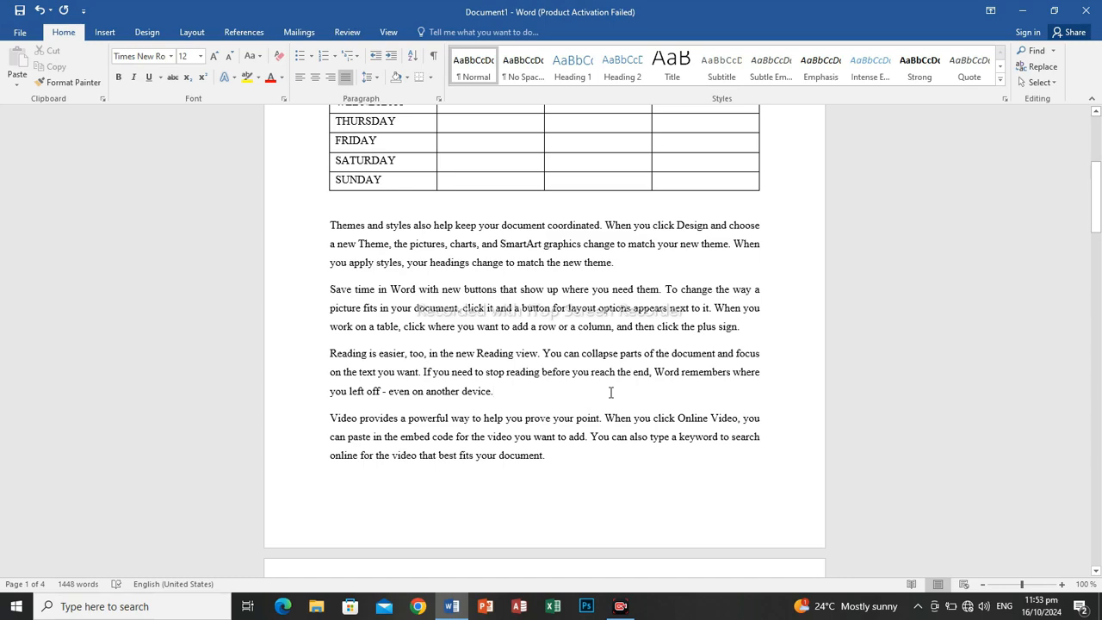
key(Return)
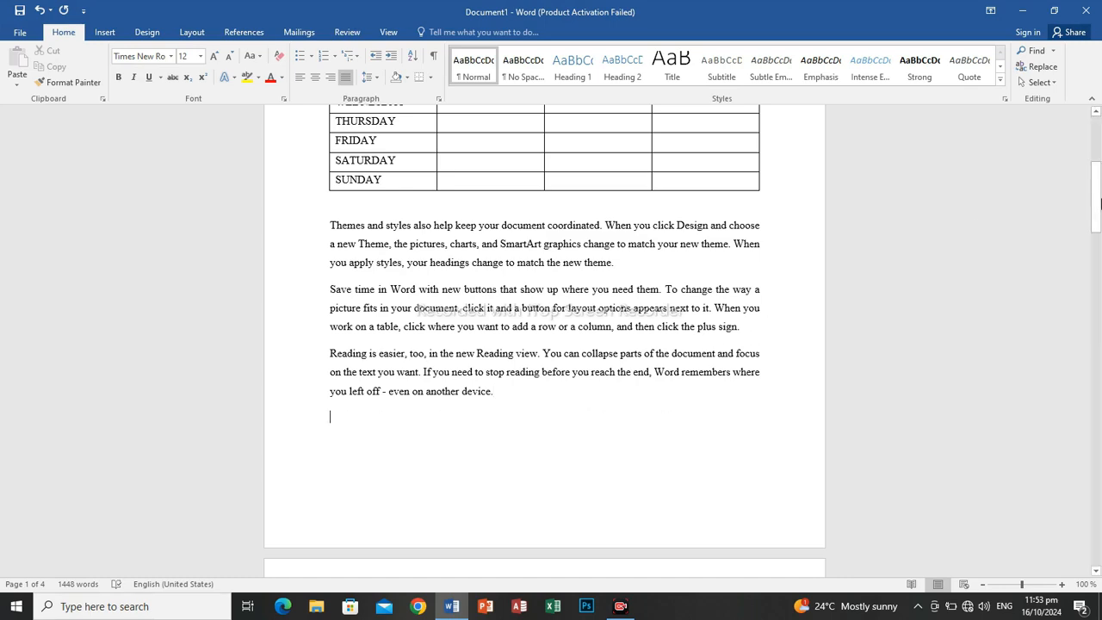
drag(1097, 202, 1099, 240)
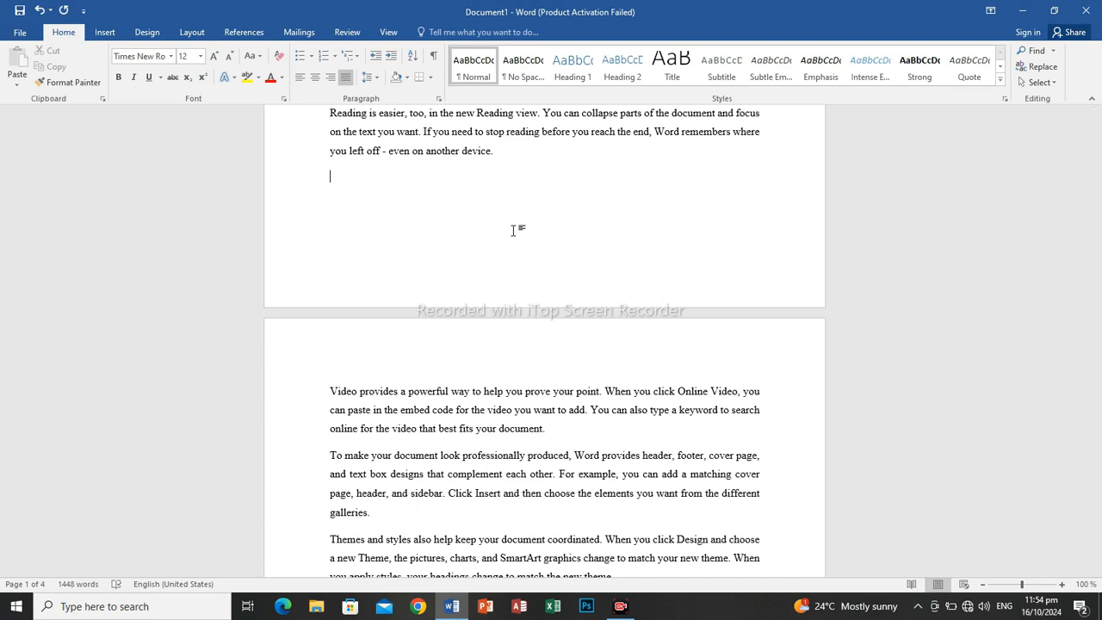
Start inserting a picture from this computer and look for images in the Smart Game Booster, Desktop and setups folders.
click(102, 32)
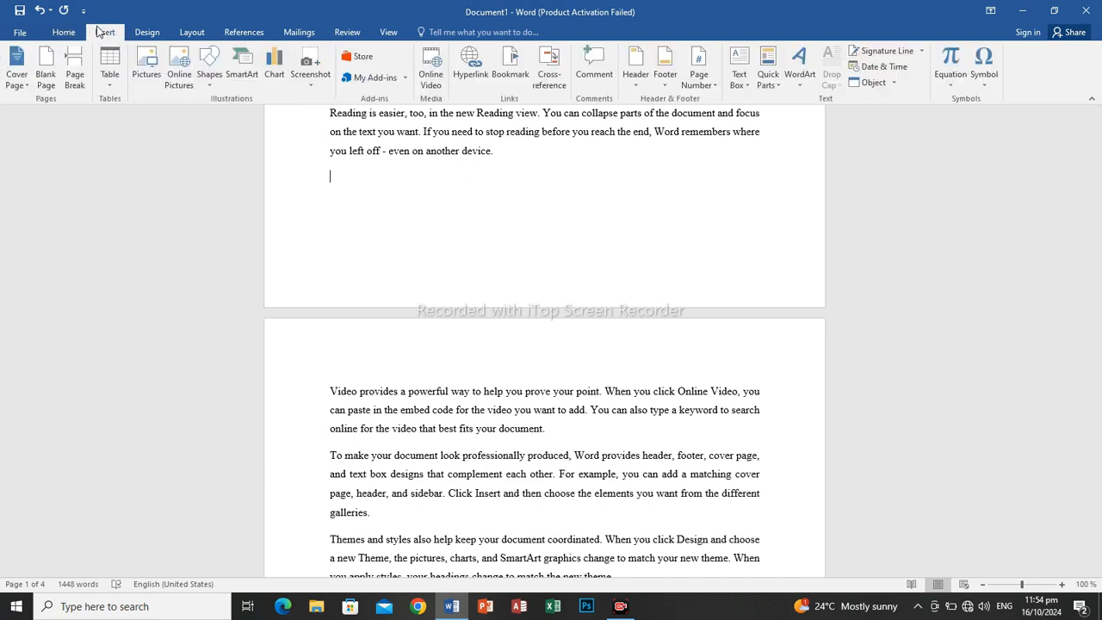
click(138, 63)
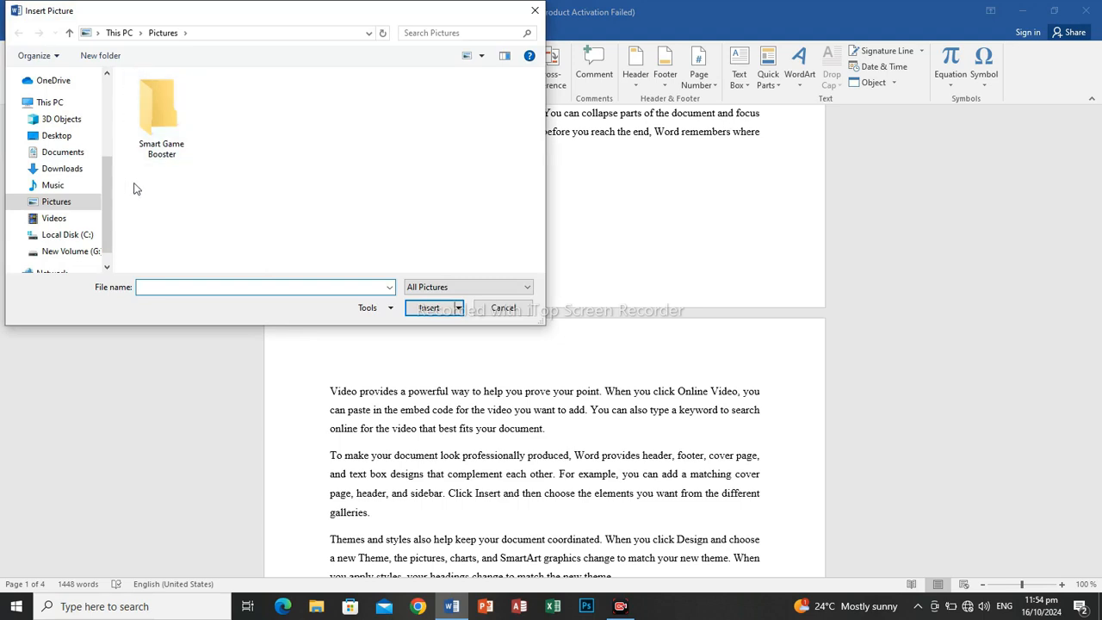
double_click(155, 142)
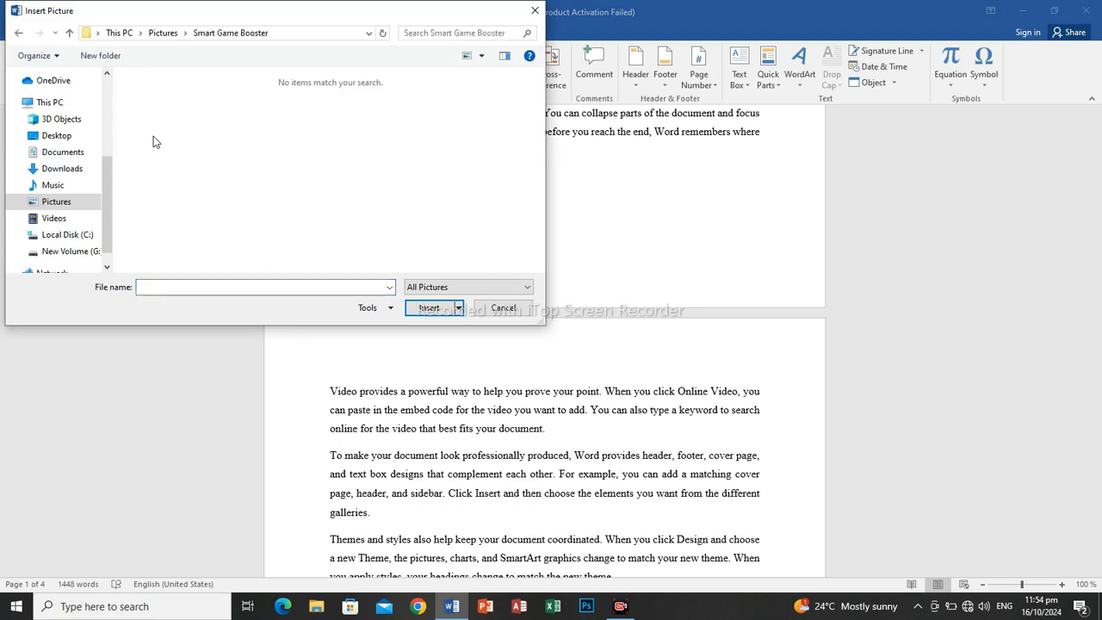
key(BackSpace)
click(74, 137)
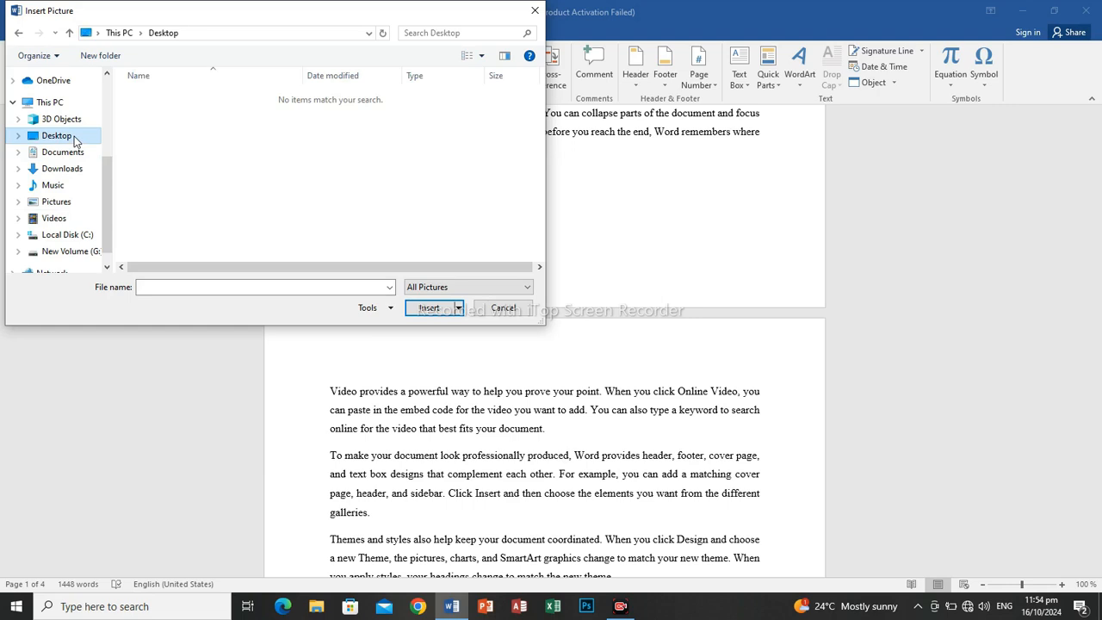
drag(107, 214, 110, 279)
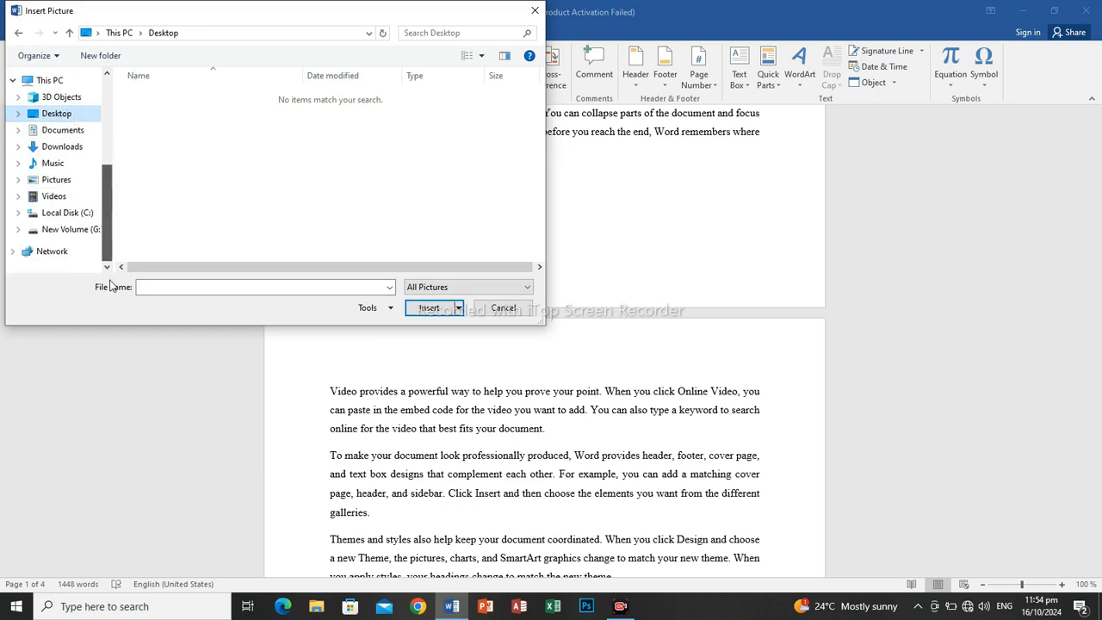
drag(112, 222, 113, 180)
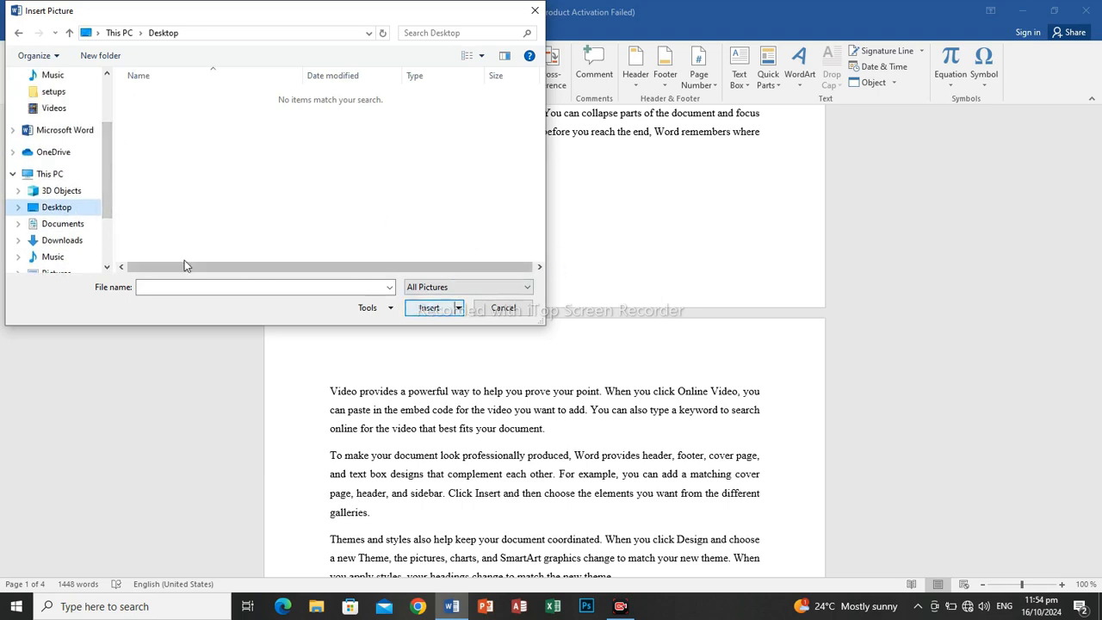
drag(108, 207, 87, 135)
click(53, 185)
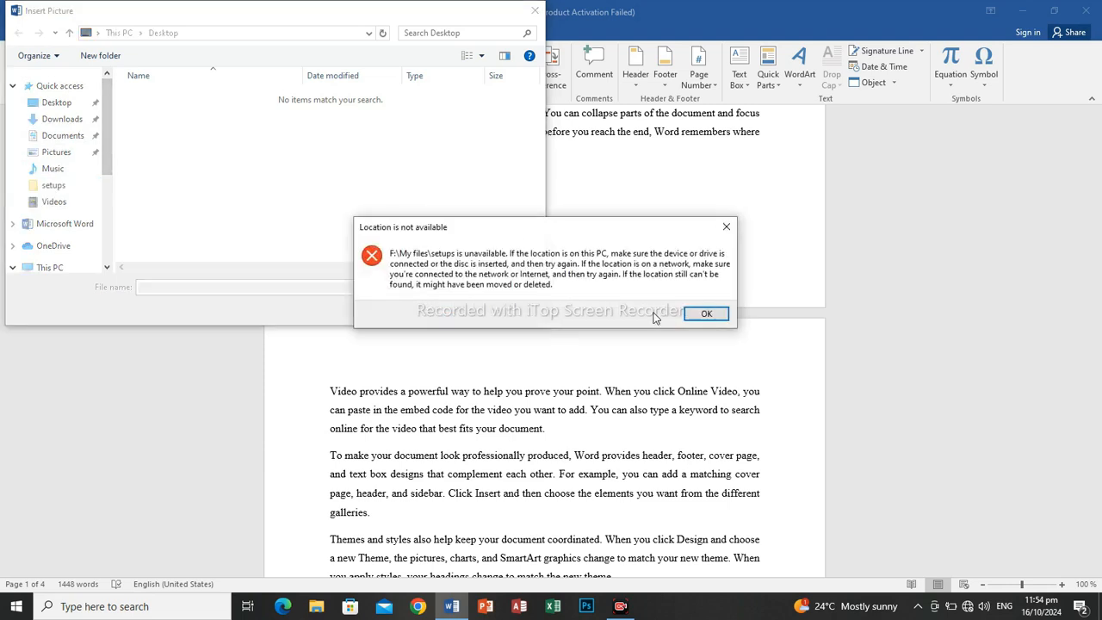
click(705, 315)
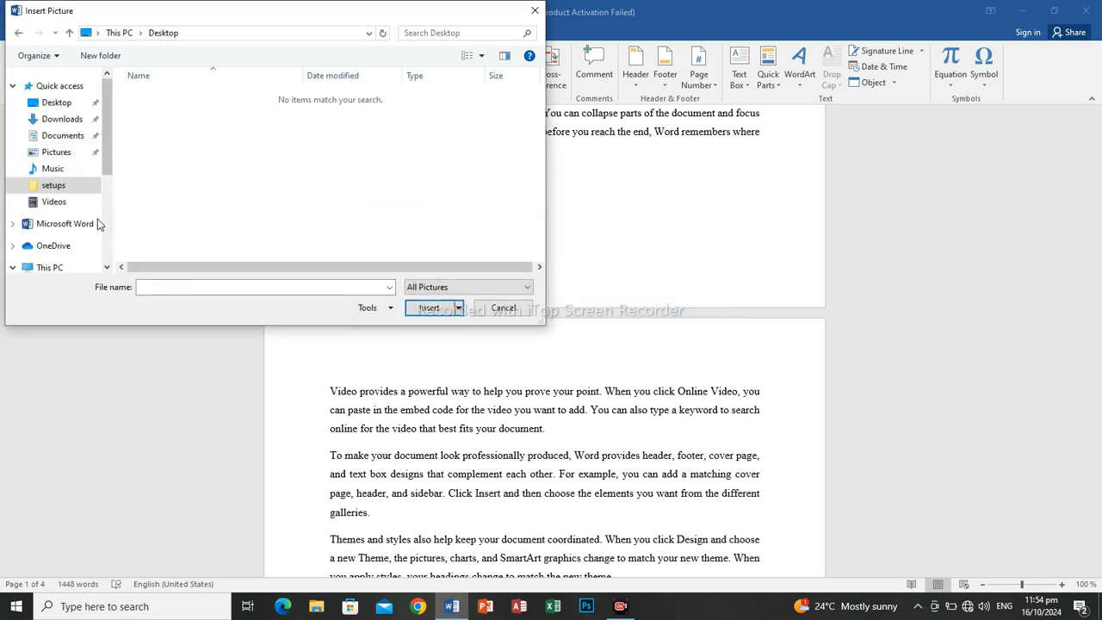
Show the Downloads folder as large icons and insert the picture "WhatsApp Image 2024-10-13 at 11.32.51 PM (1)".
click(69, 121)
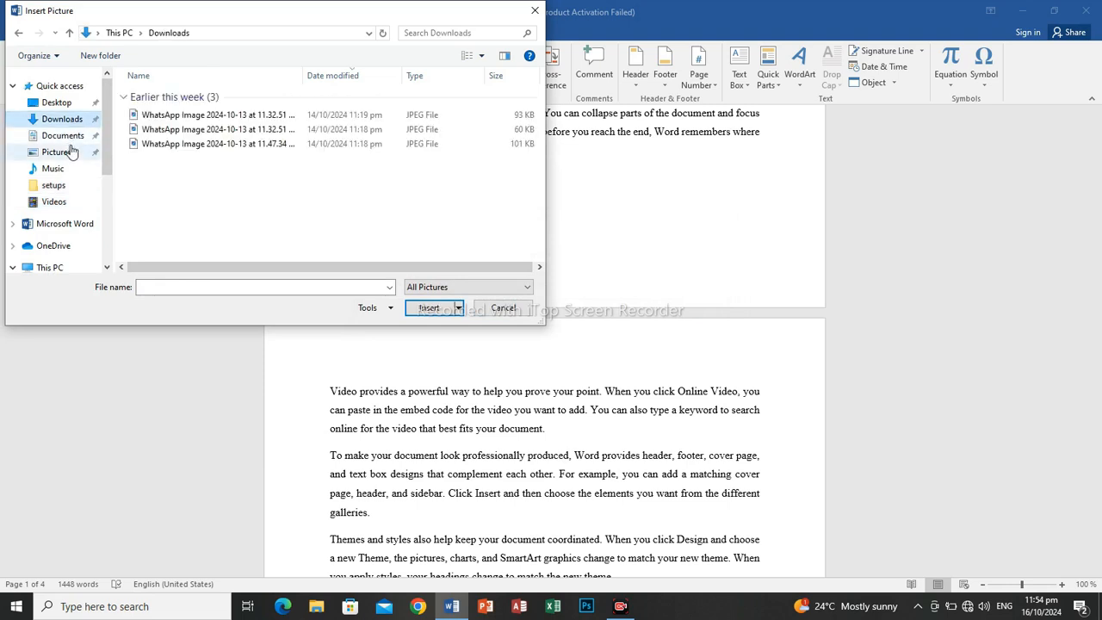
click(69, 152)
click(66, 120)
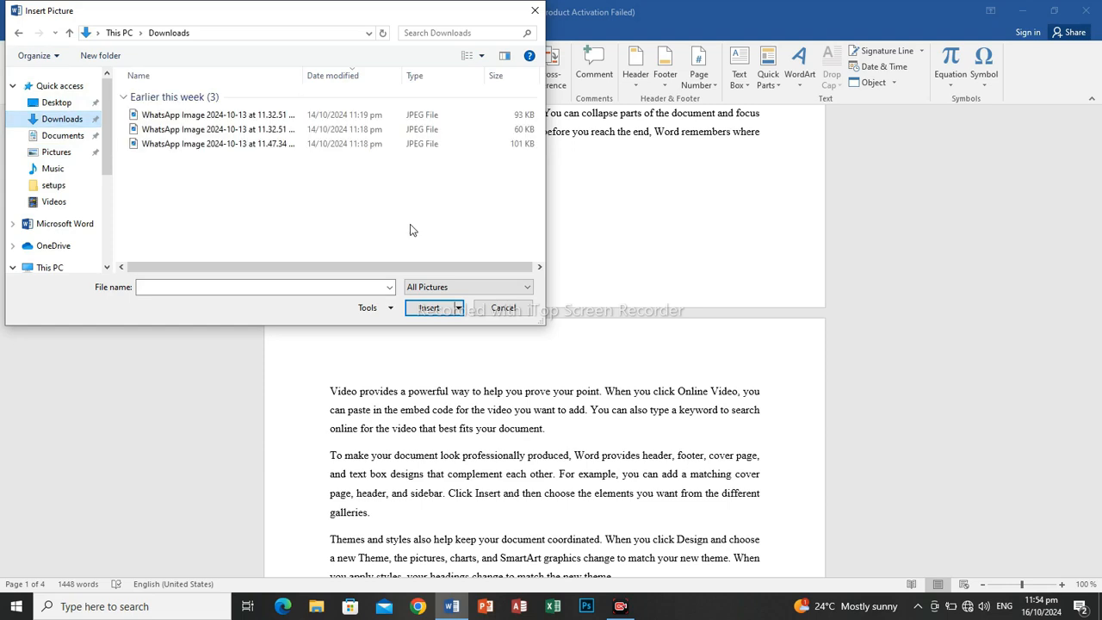
click(487, 55)
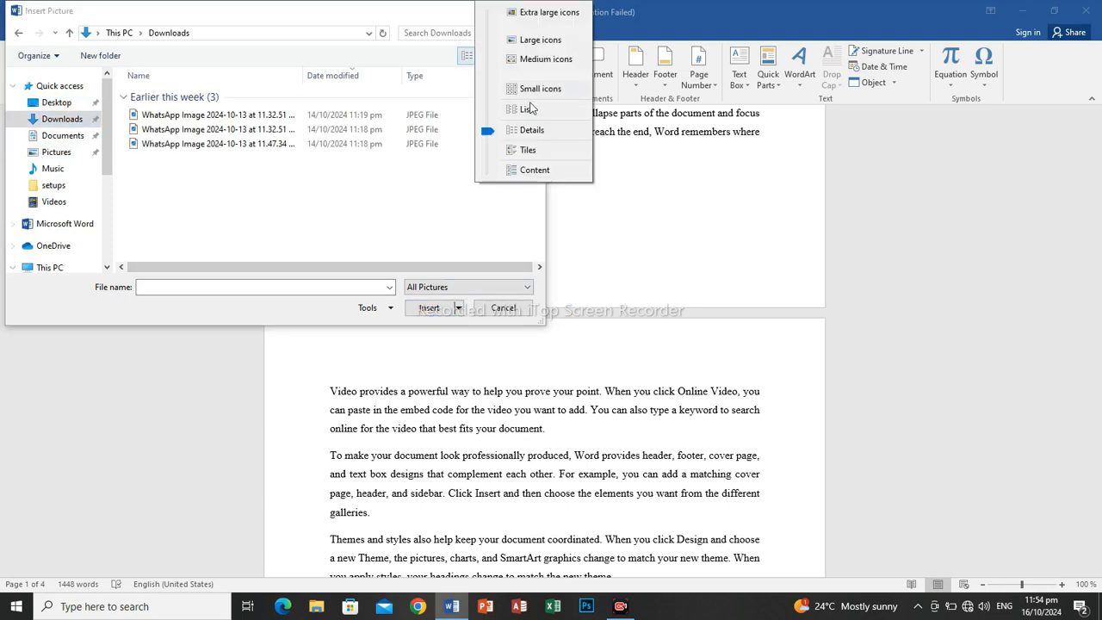
click(514, 36)
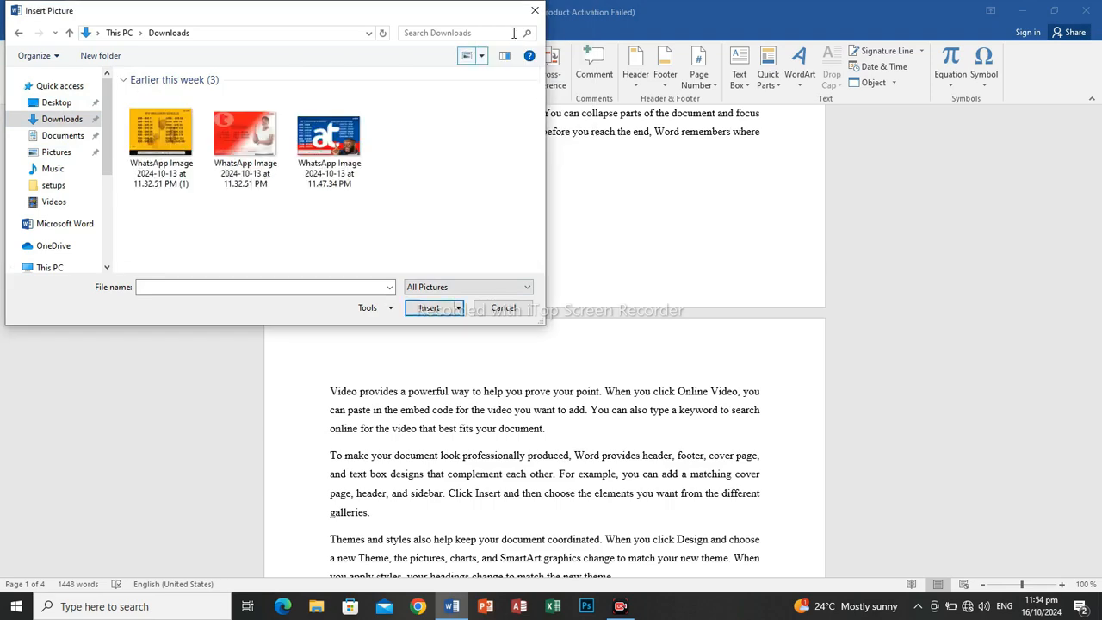
click(161, 136)
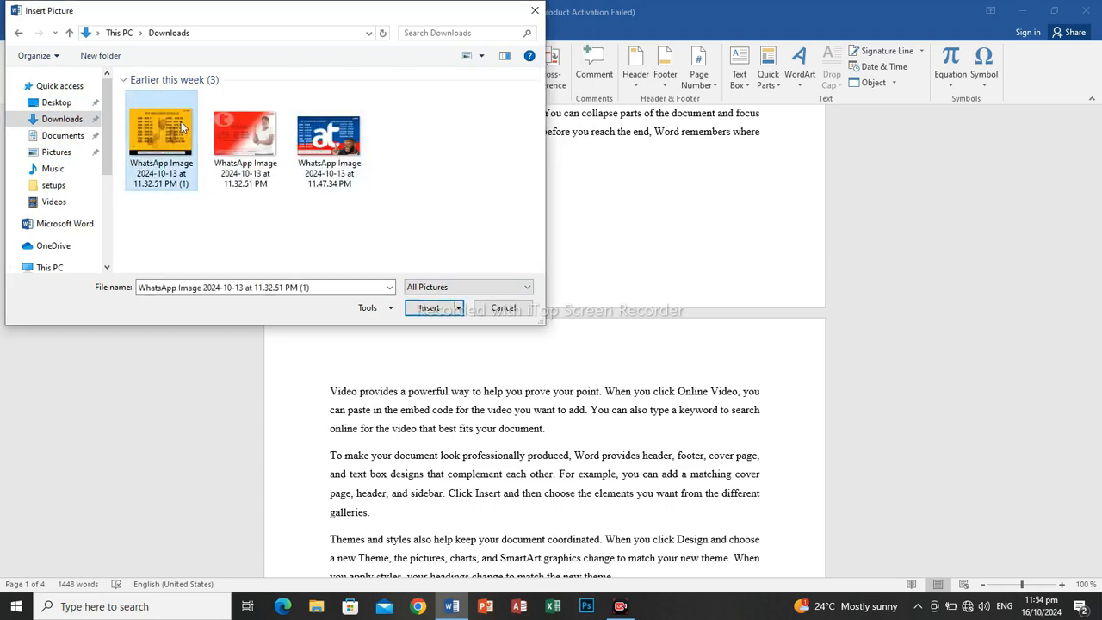
click(428, 308)
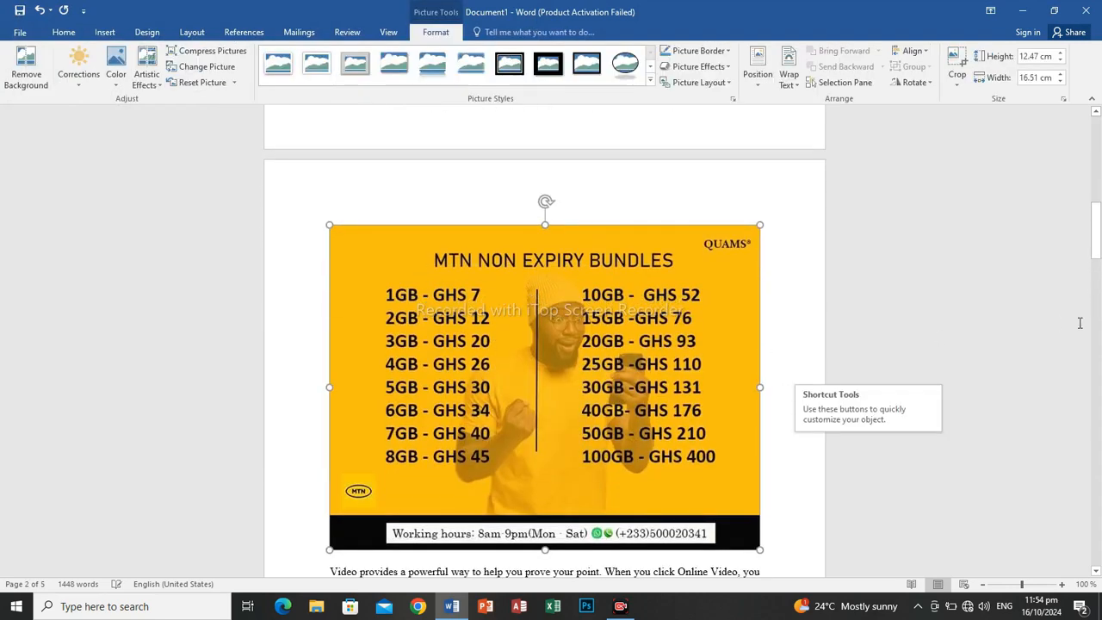
Deselect the picture and review the pages following it, then return to the start of the document.
click(987, 285)
drag(1099, 230, 1098, 267)
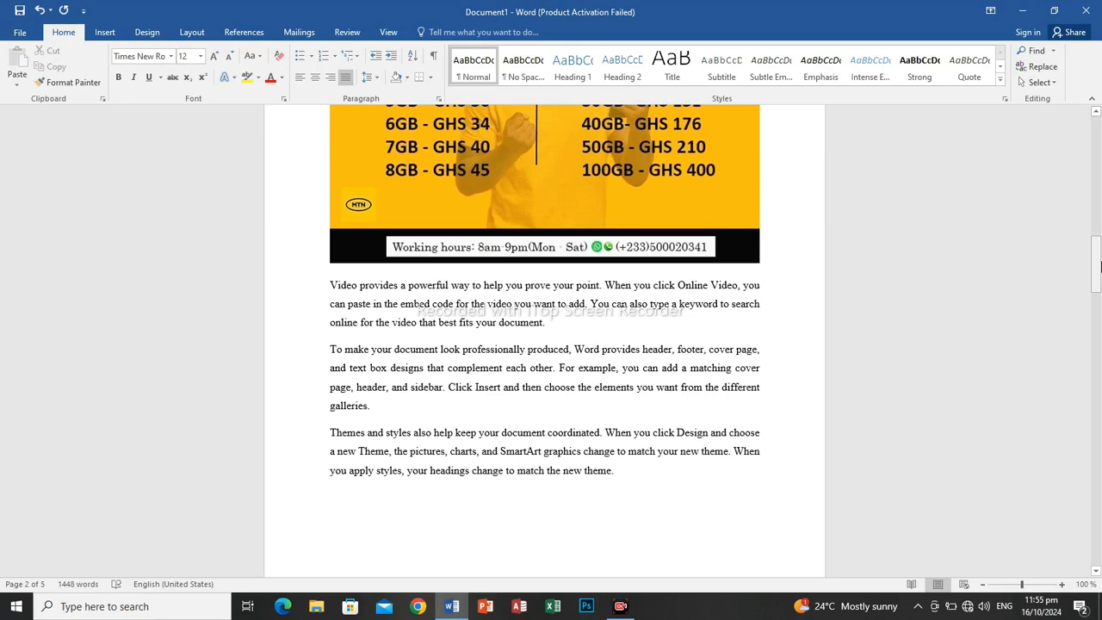
click(112, 34)
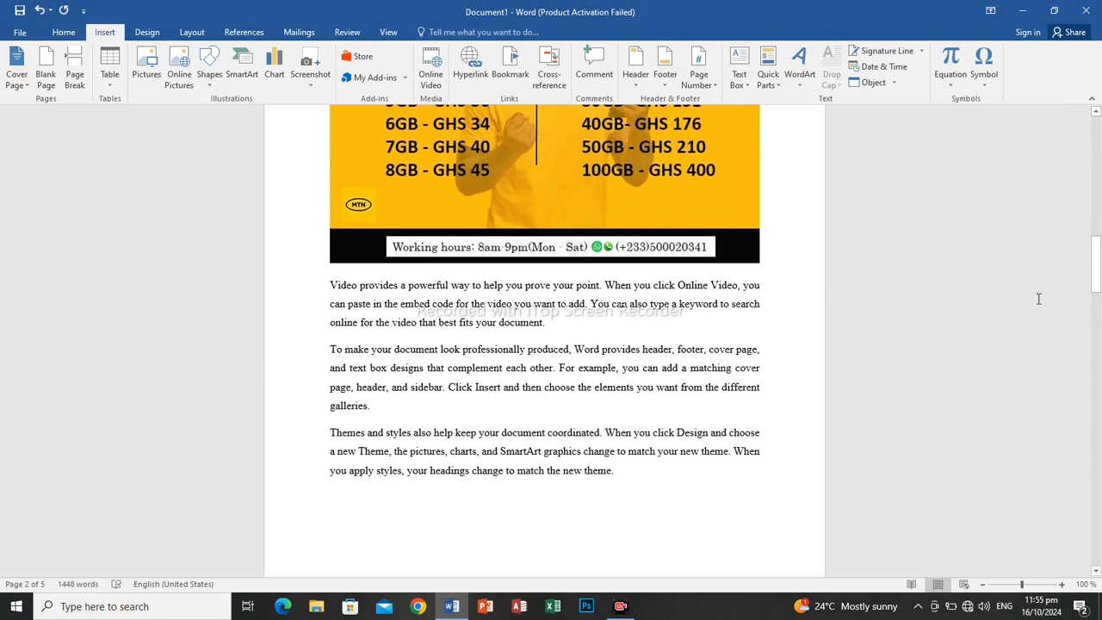
drag(1095, 283, 1095, 297)
drag(1095, 297, 1095, 316)
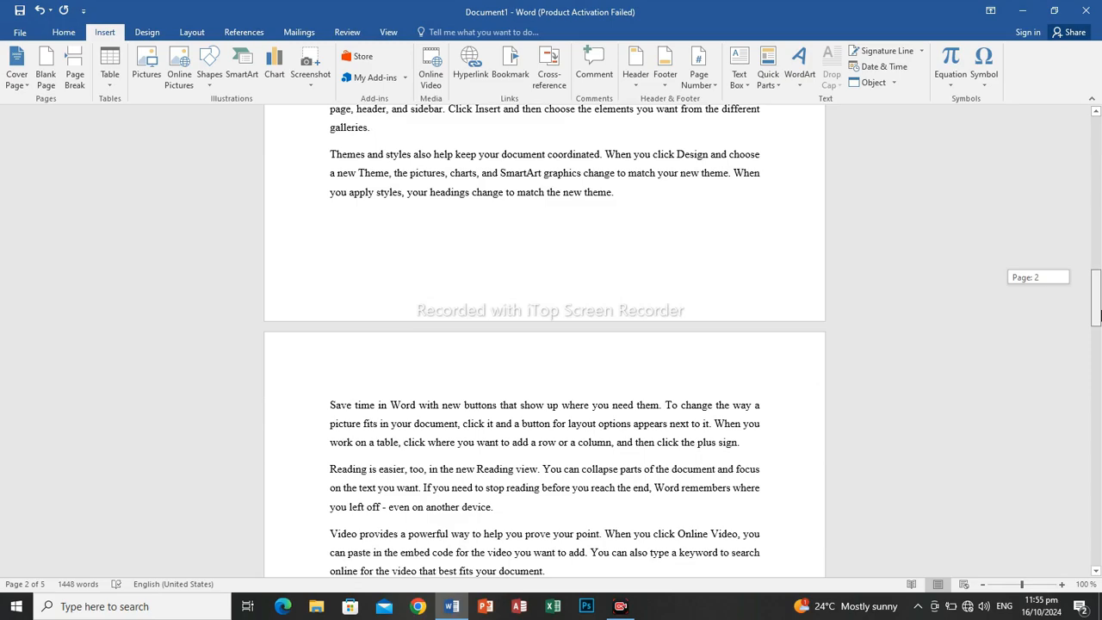
drag(1099, 315, 1099, 95)
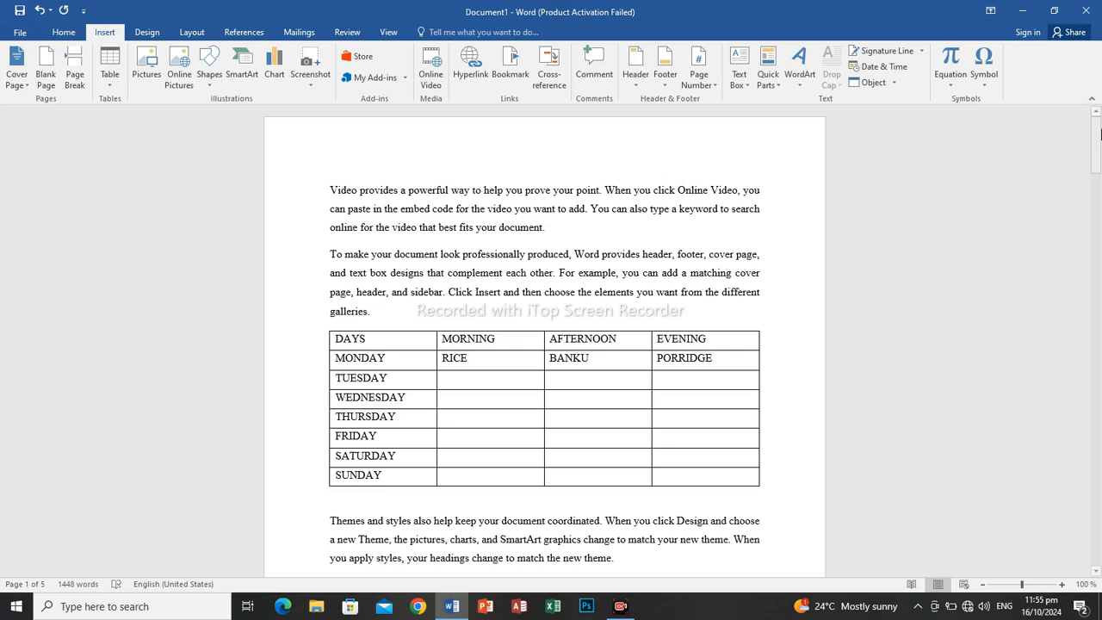
click(1099, 146)
drag(1098, 146, 1100, 108)
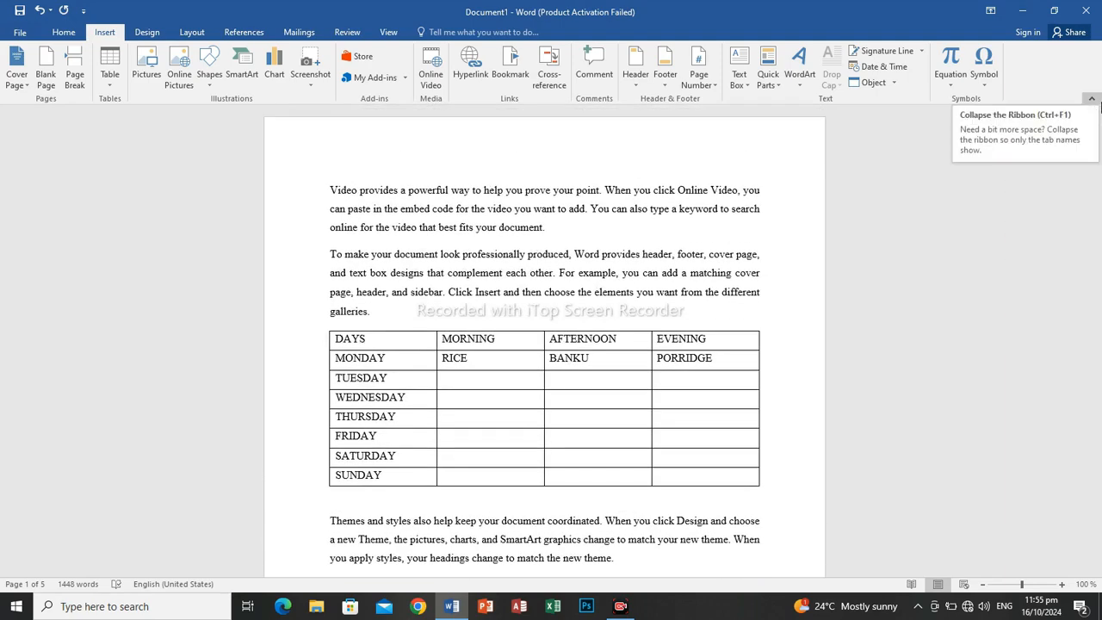
Add page numbers at the bottom of the pages in the Plain Number 2 style, leave the footer and check the first page's number.
click(63, 35)
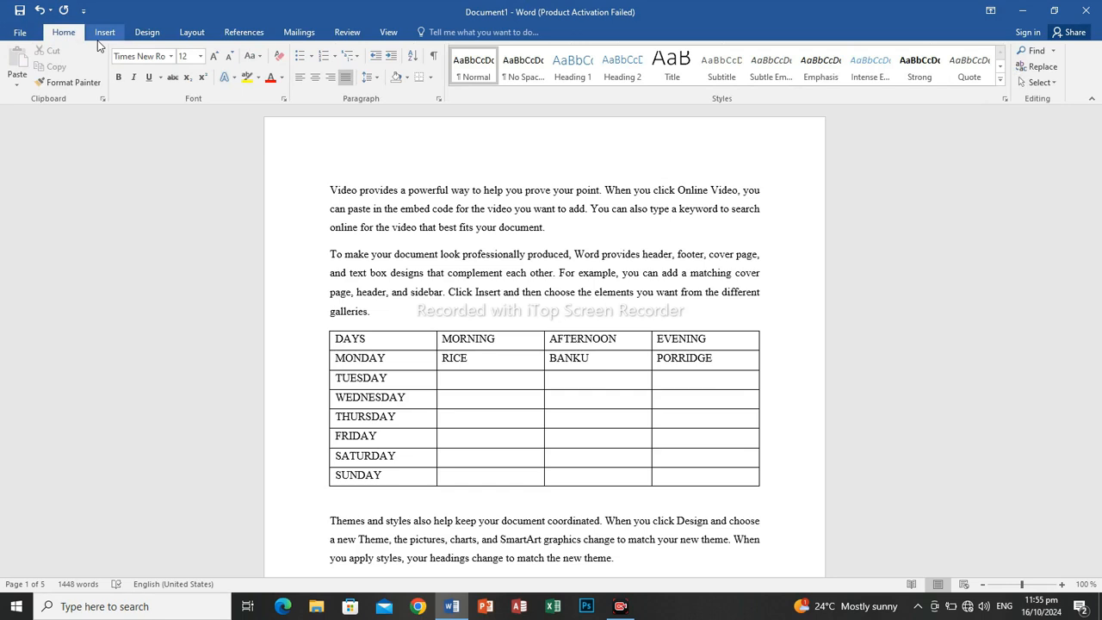
click(110, 34)
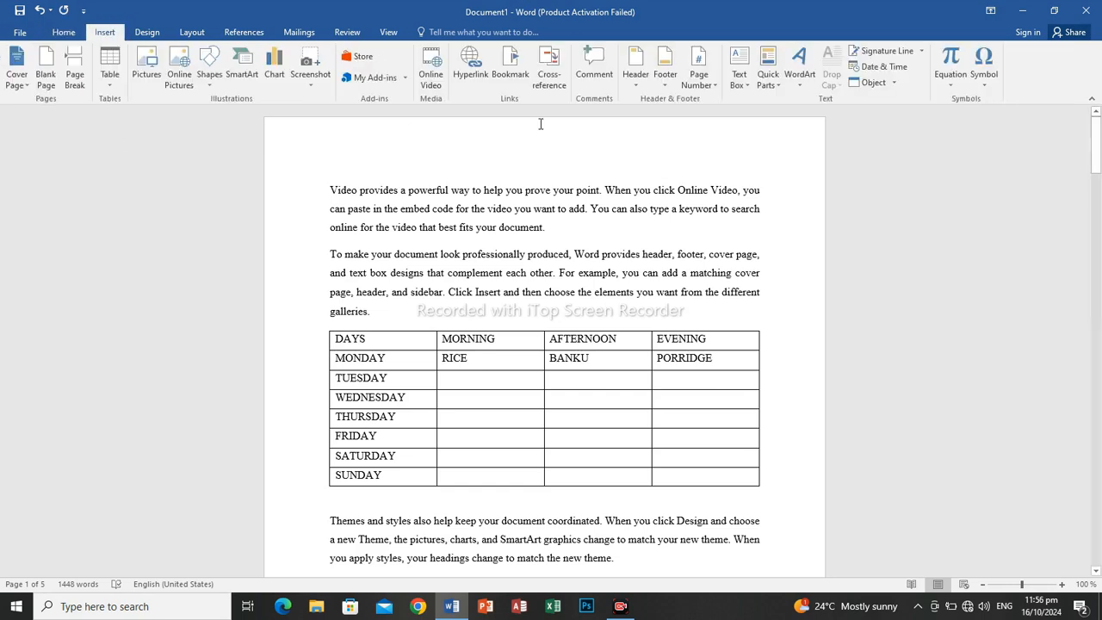
click(709, 90)
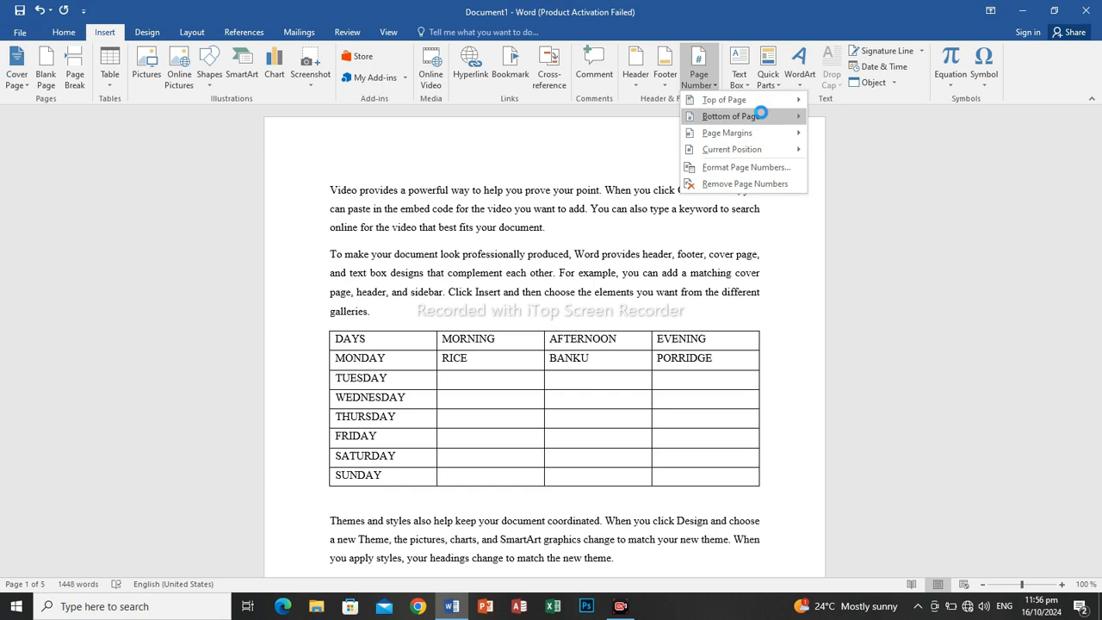
mouse_move(761, 116)
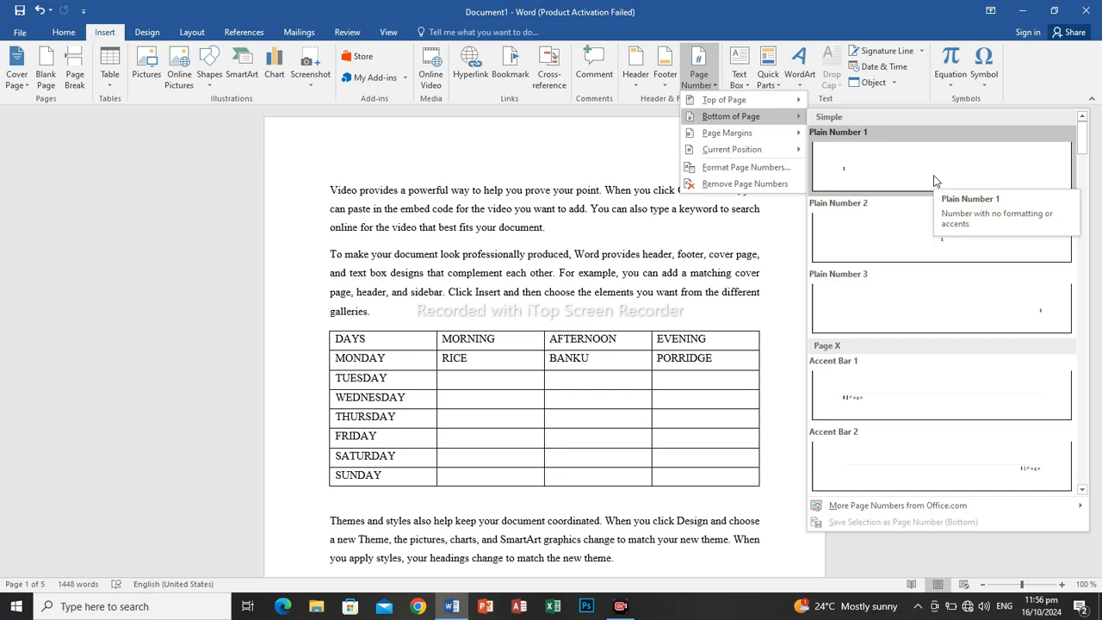
click(952, 252)
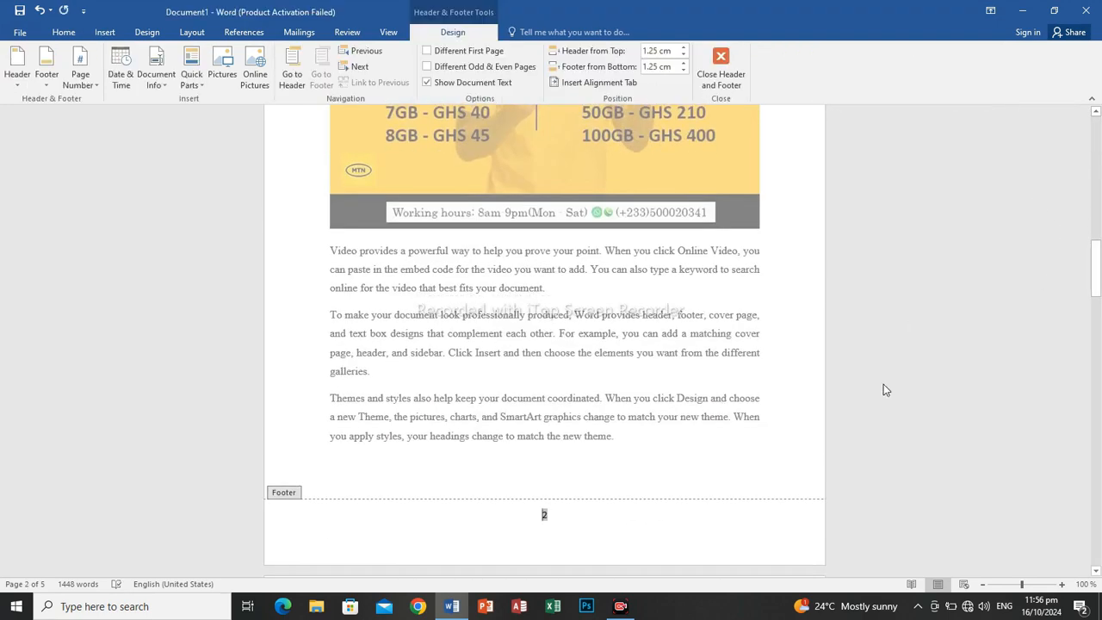
double_click(738, 350)
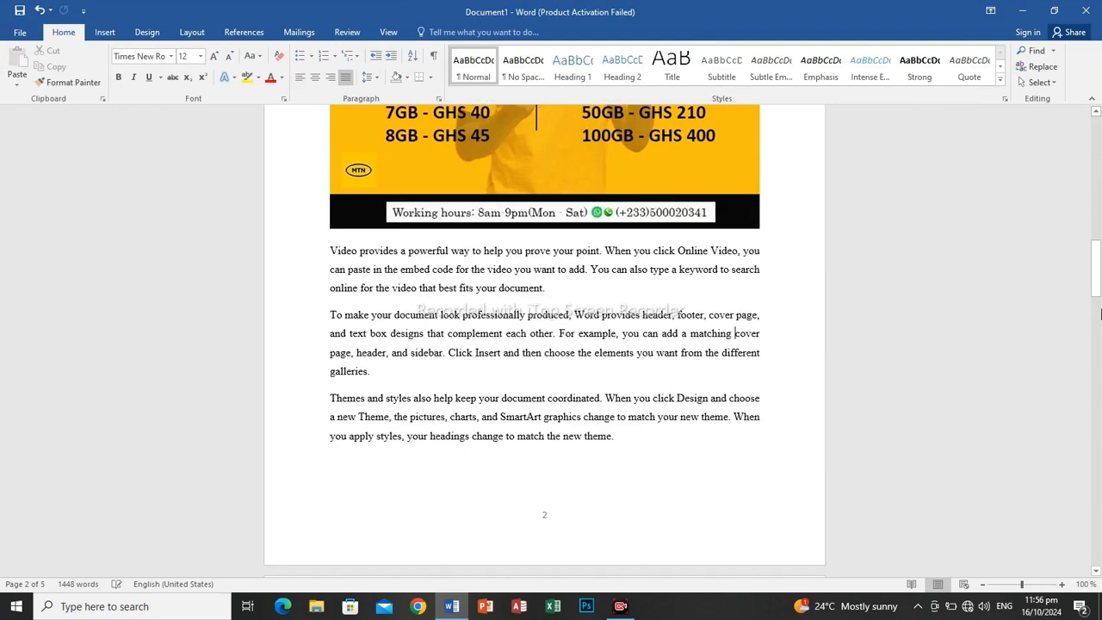
drag(1098, 268, 1096, 194)
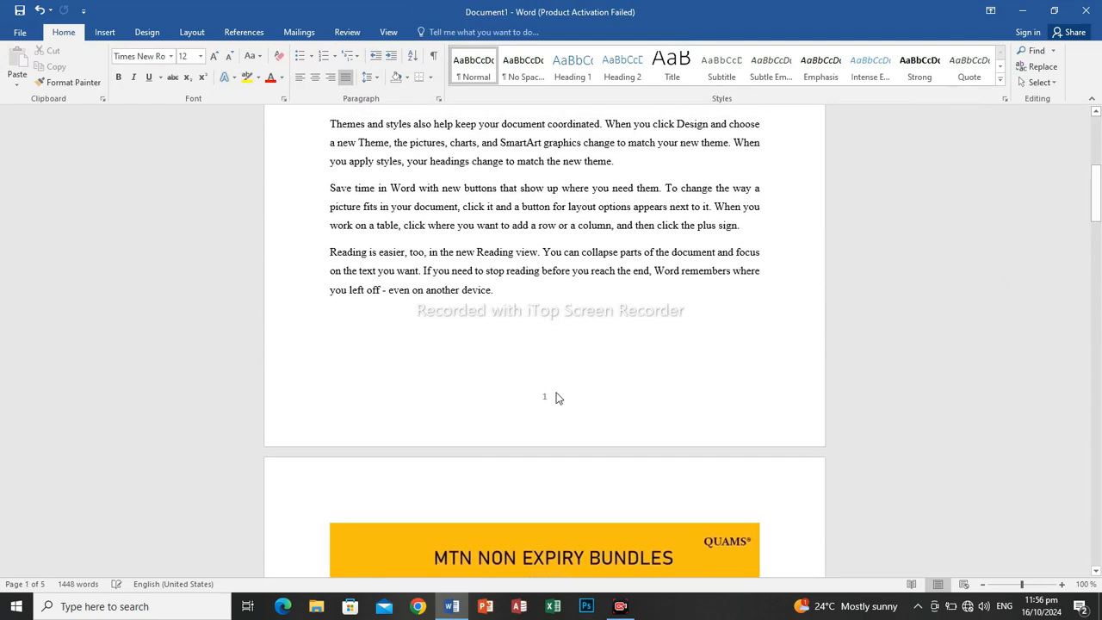
mouse_move(1096, 194)
mouse_down()
mouse_move(1096, 415)
mouse_move(1097, 148)
mouse_move(1097, 189)
mouse_up()
Change the page number format to lowercase Roman numerals (i, ii, iii, ...).
click(105, 32)
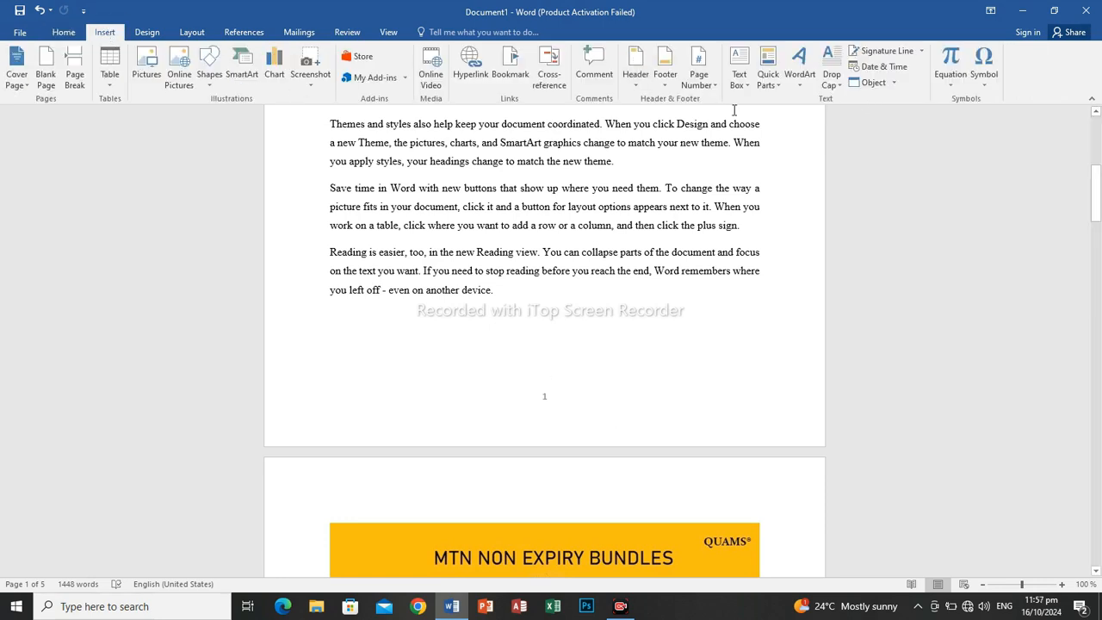
click(709, 85)
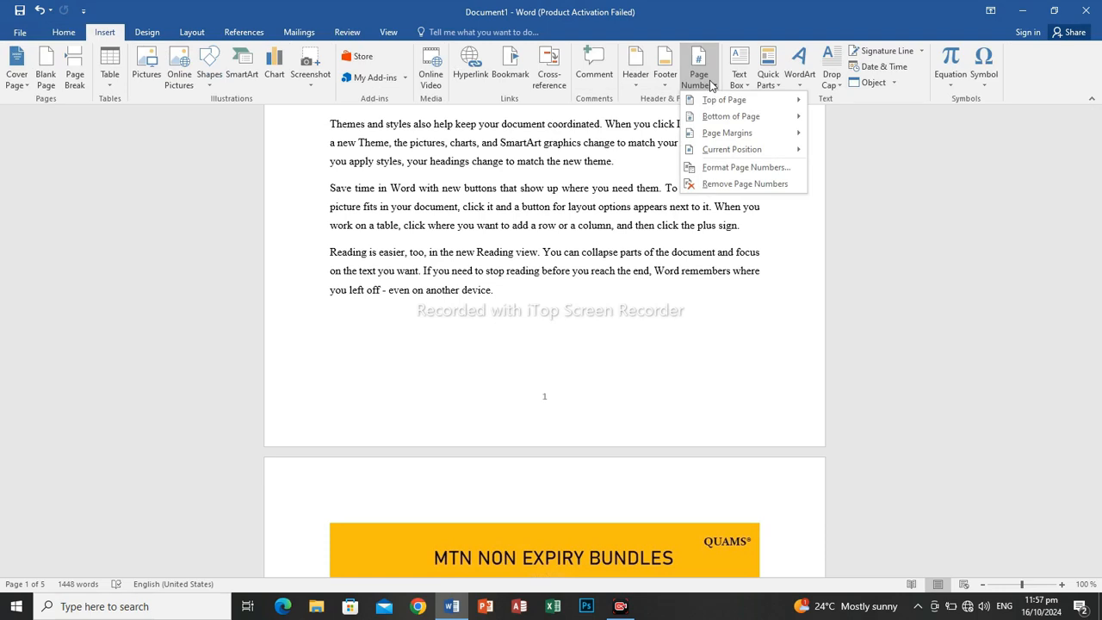
click(792, 170)
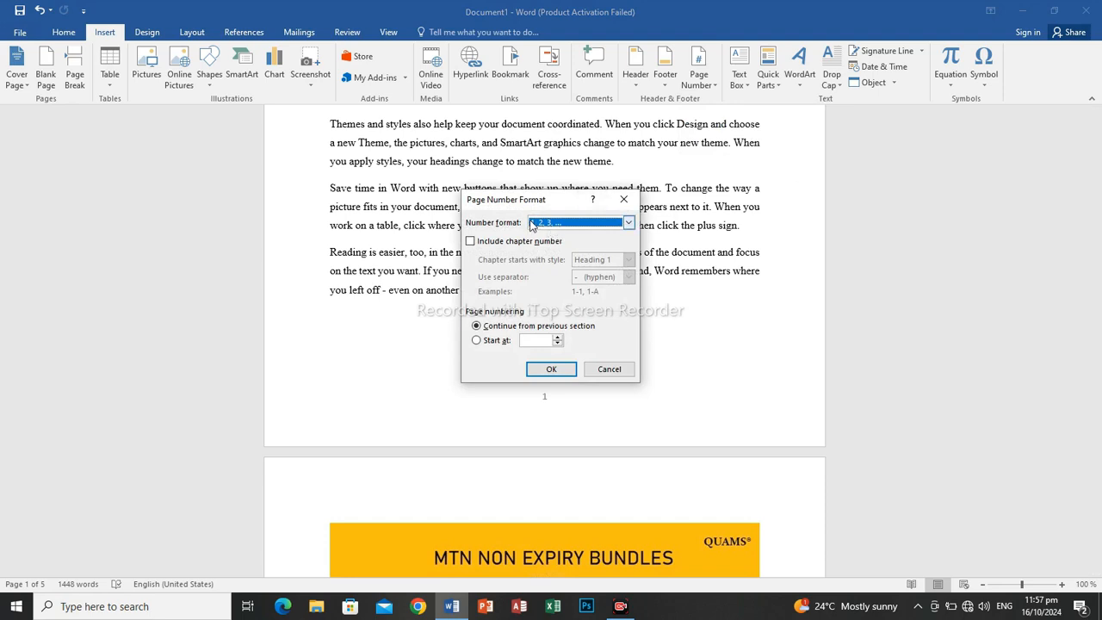
click(628, 223)
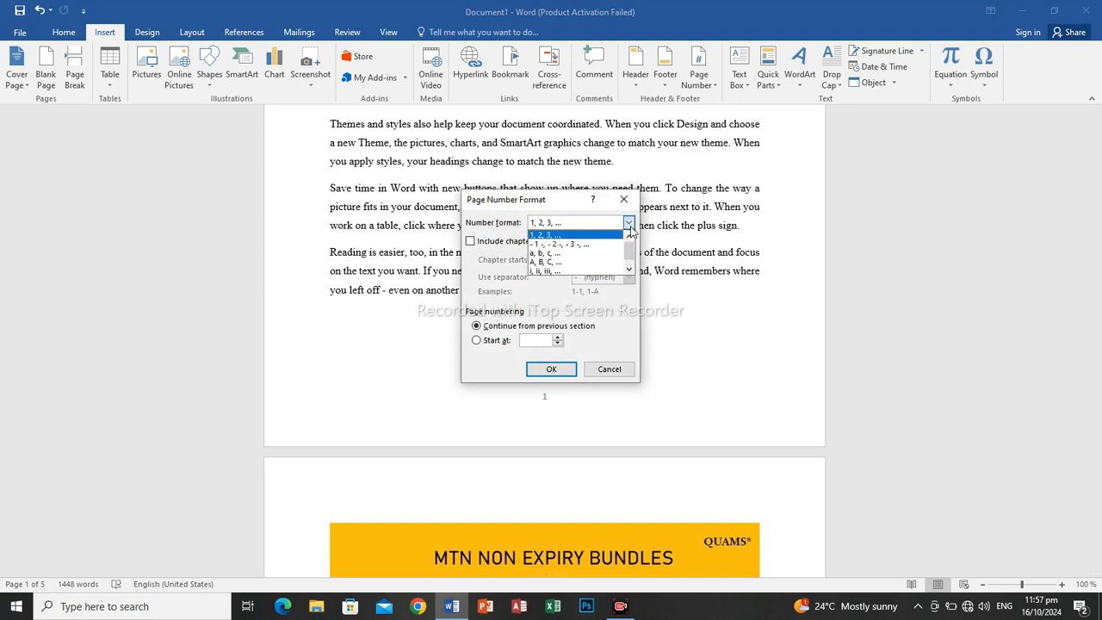
click(578, 271)
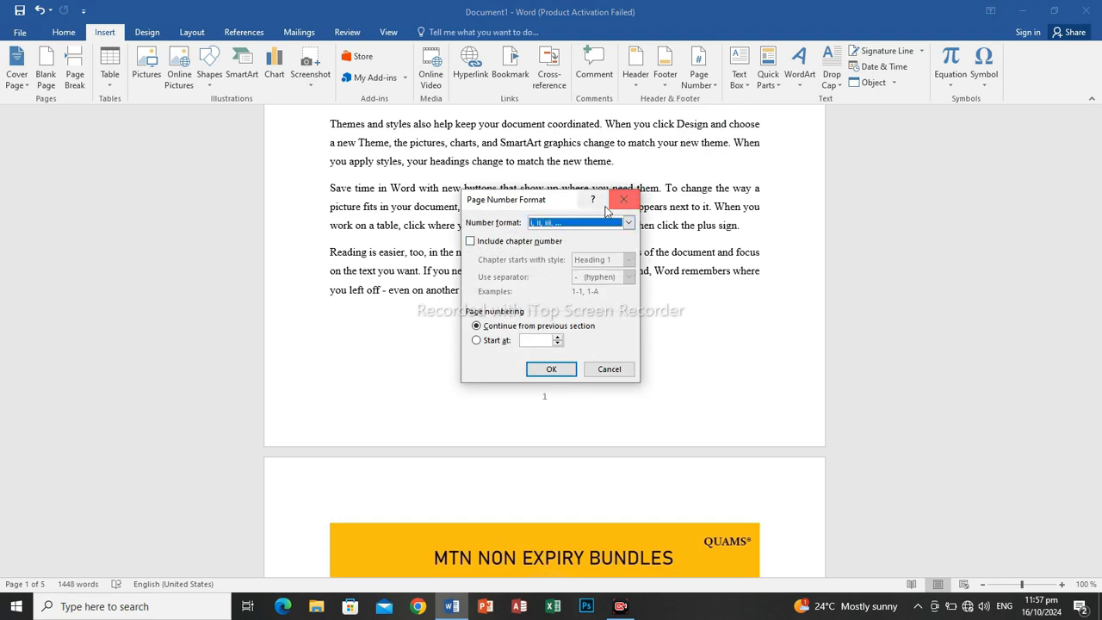
click(566, 375)
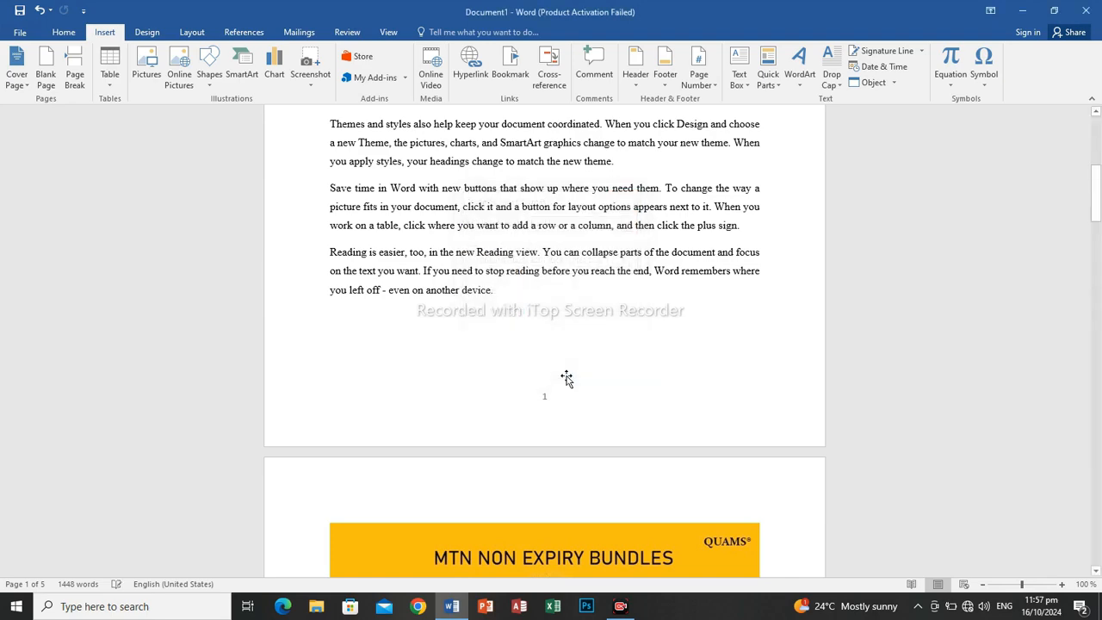
Check the page numbers in the footers through the document, then return to the start of the first page.
scroll(565, 381, down, 8)
drag(1098, 268, 1097, 211)
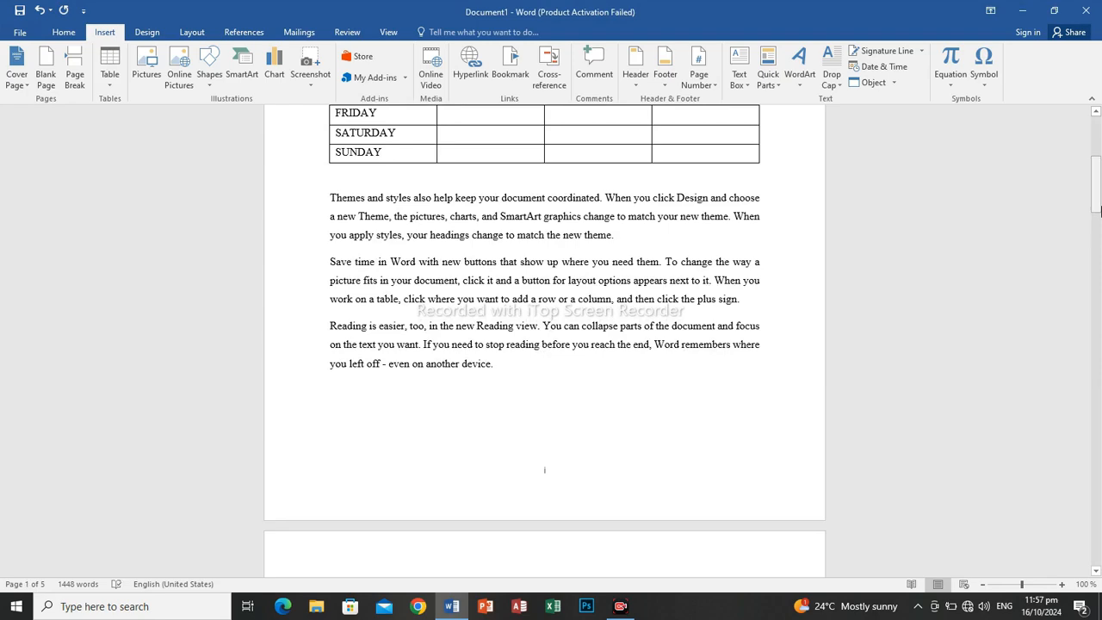
scroll(1098, 211, down, 2)
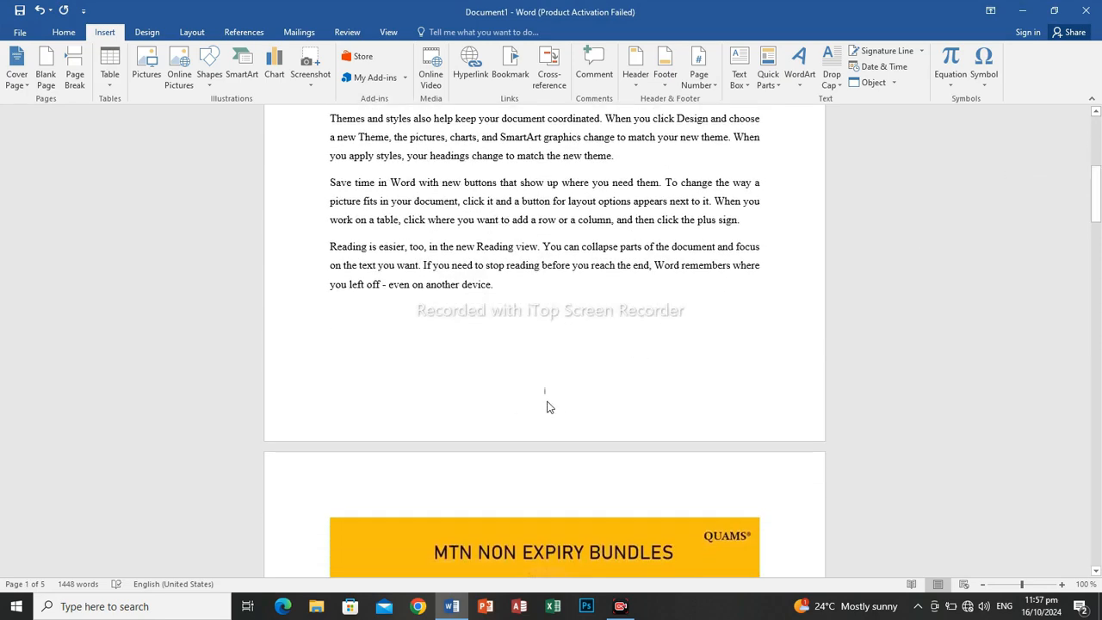
drag(1098, 199, 1097, 131)
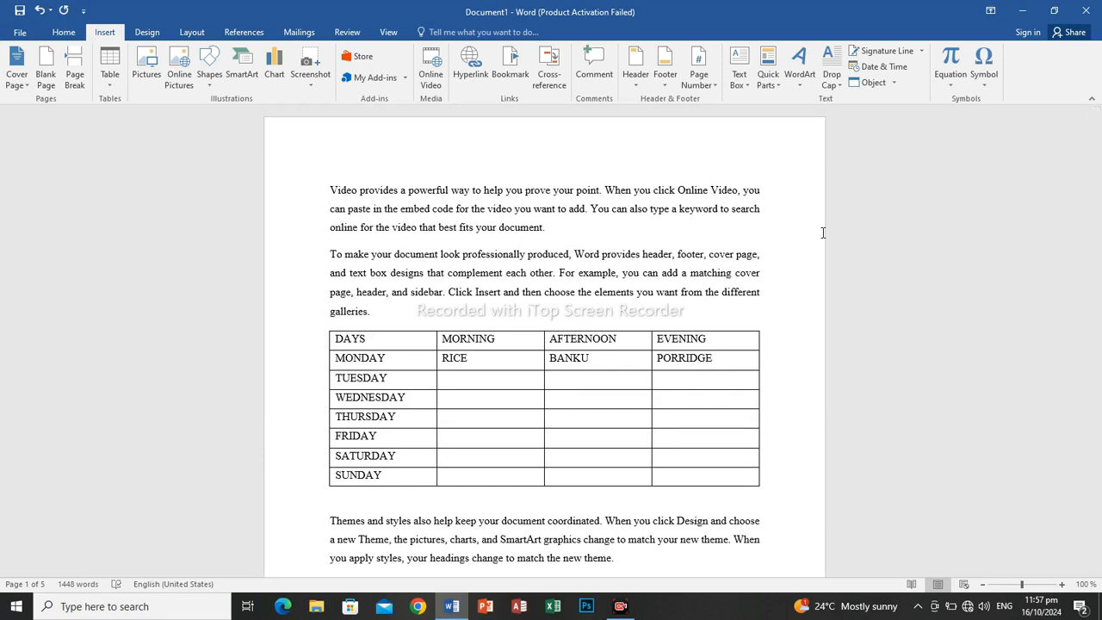
drag(1097, 146, 1093, 472)
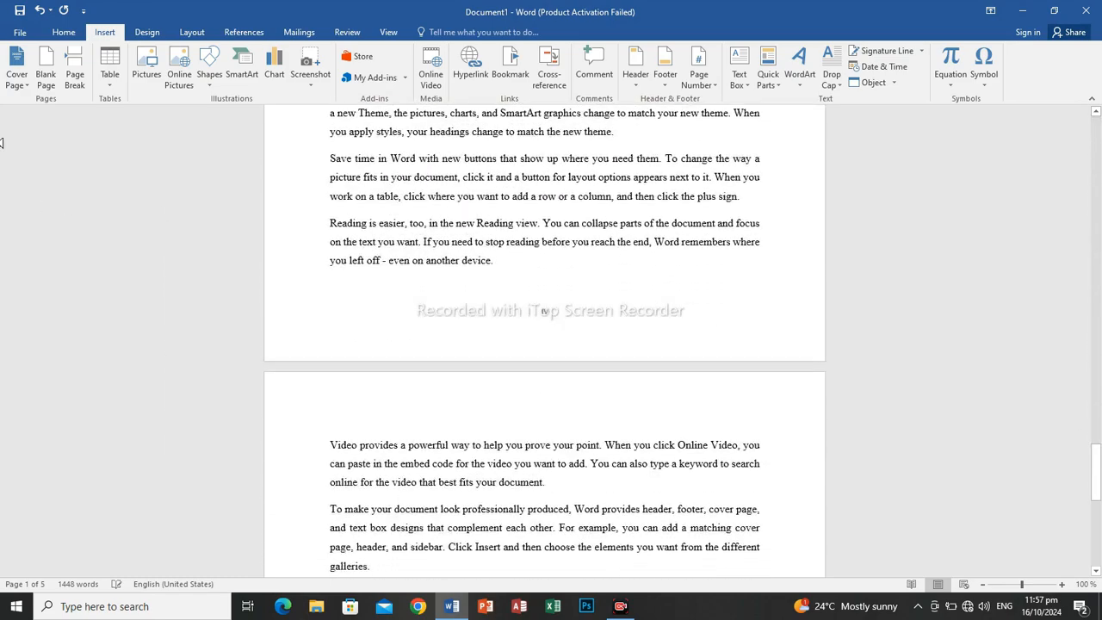
click(76, 35)
drag(1095, 469, 1095, 173)
drag(1099, 106, 1100, 97)
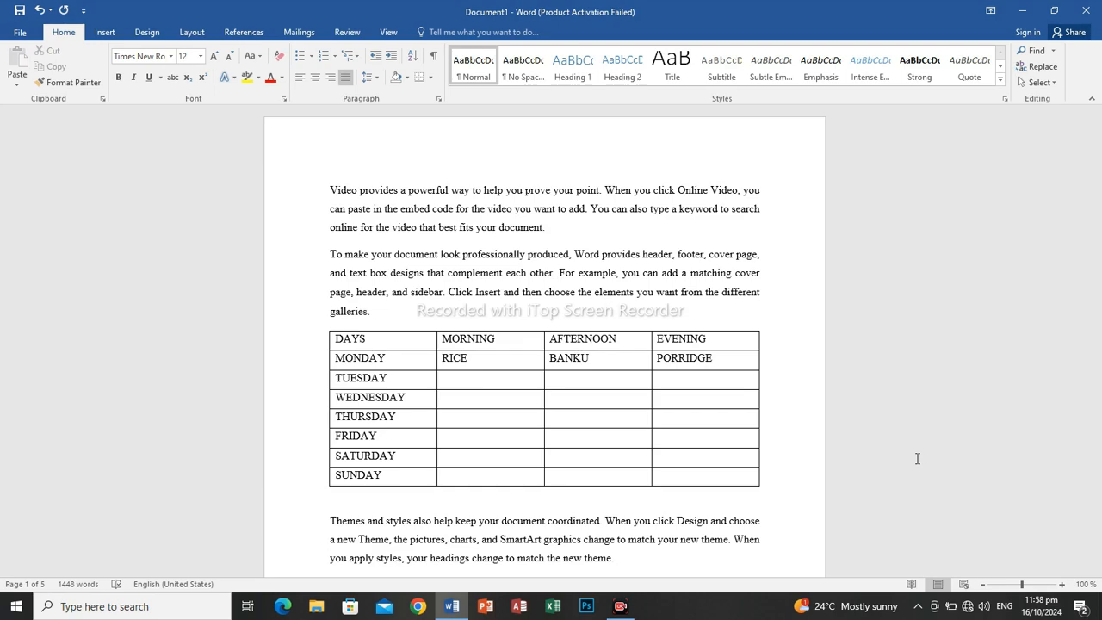
Search the document for "Themes", go to the first match and close the search.
key(ctrl+f)
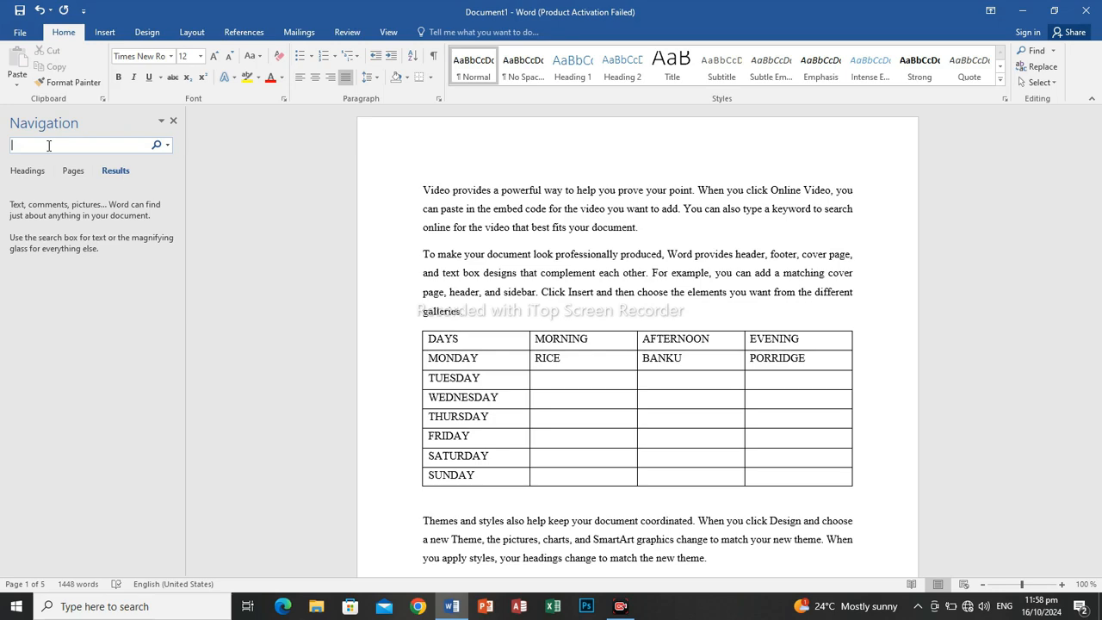
text(Themes)
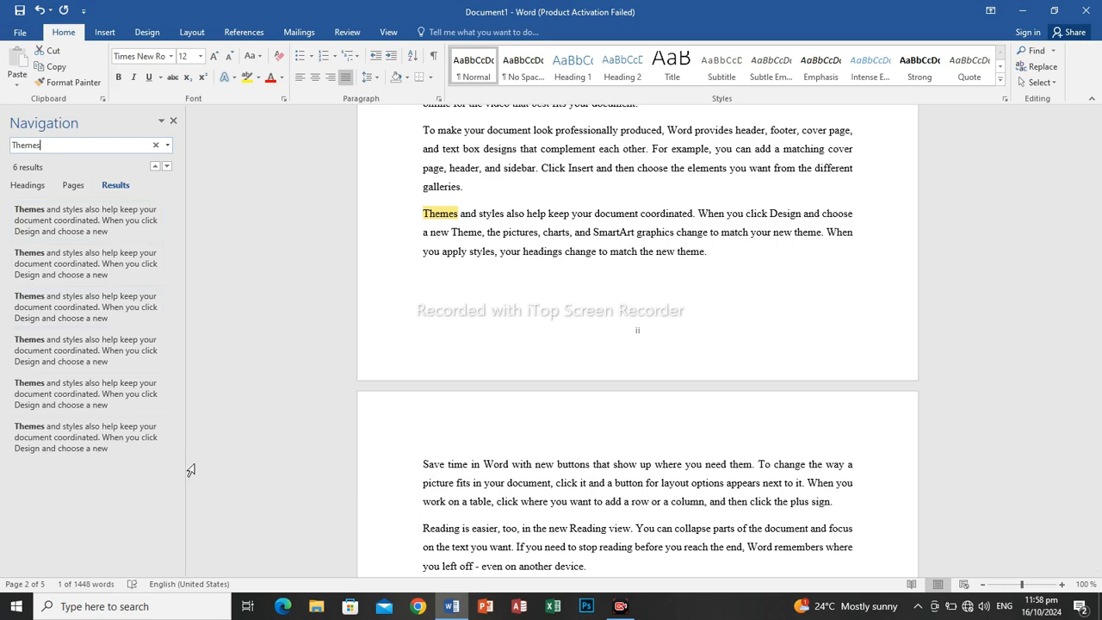
click(106, 225)
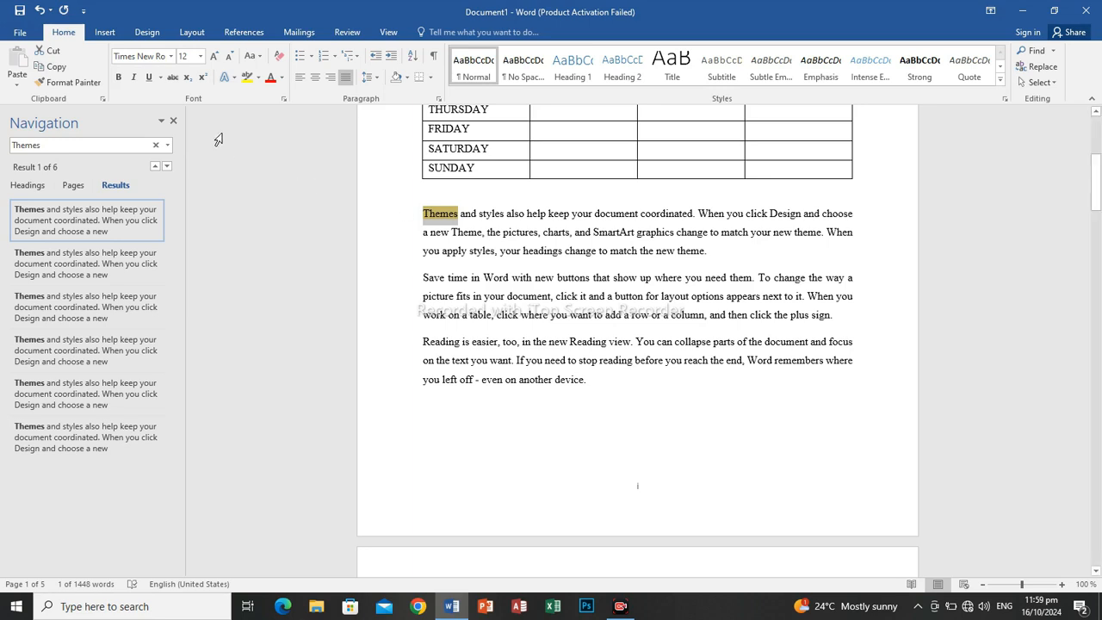
click(500, 255)
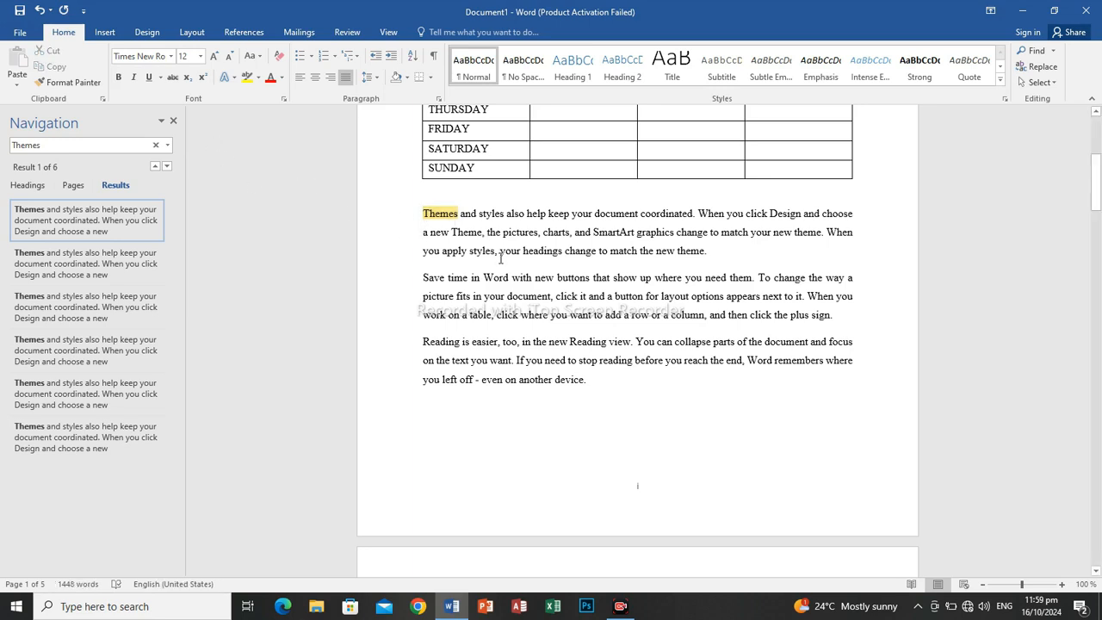
click(173, 120)
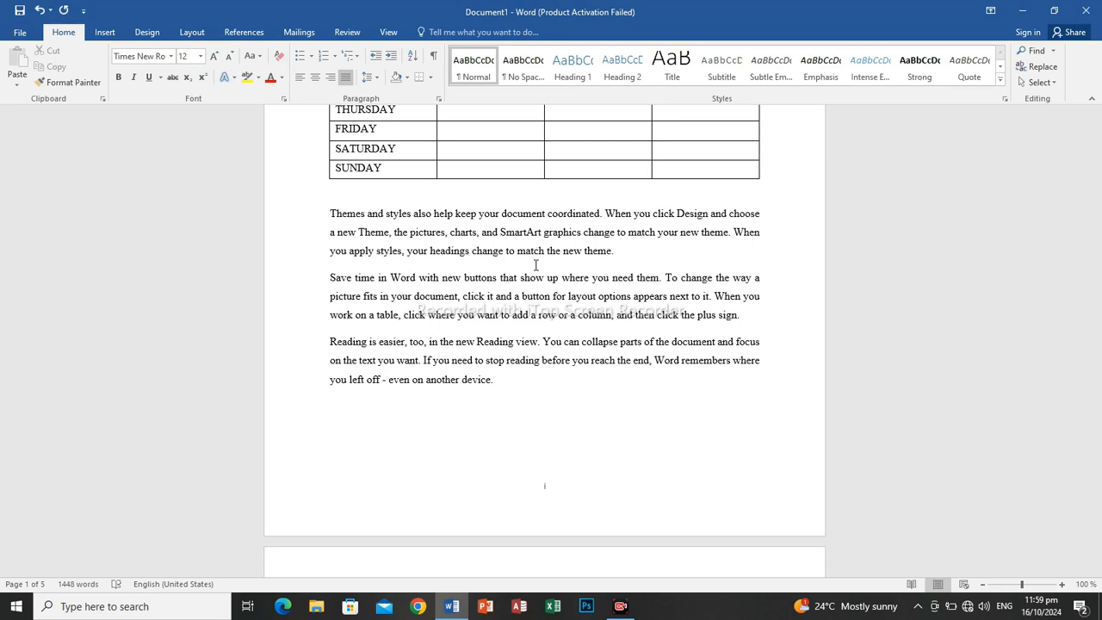
Replace every occurrence of "Themes" in the document with "Styles" and close the Find and Replace dialog.
key(ctrl+h)
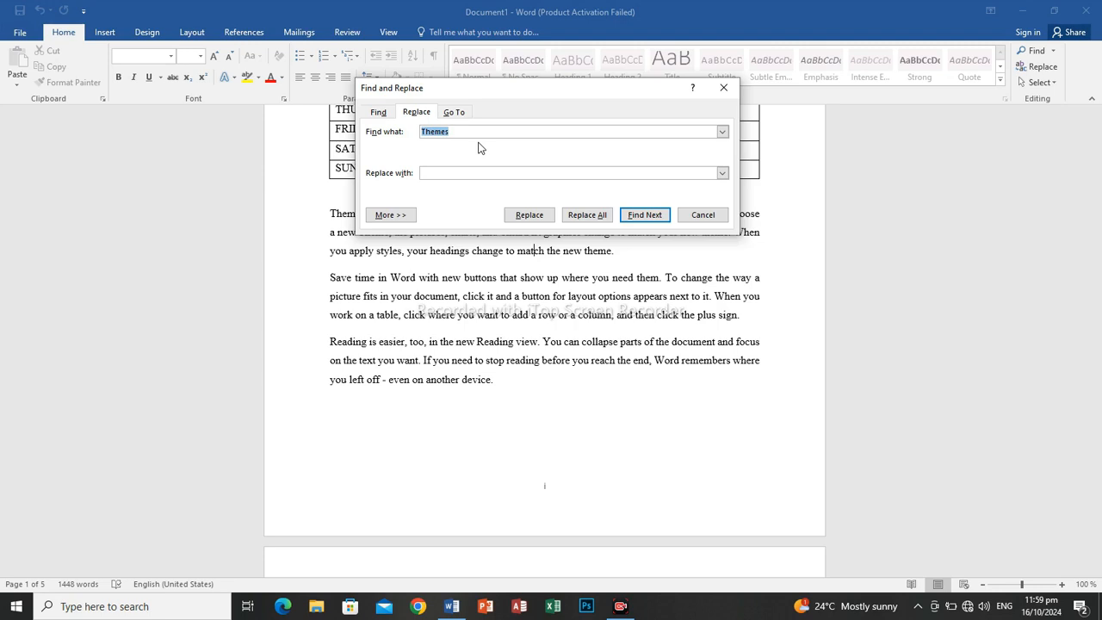
click(547, 175)
text(Styk)
key(Return)
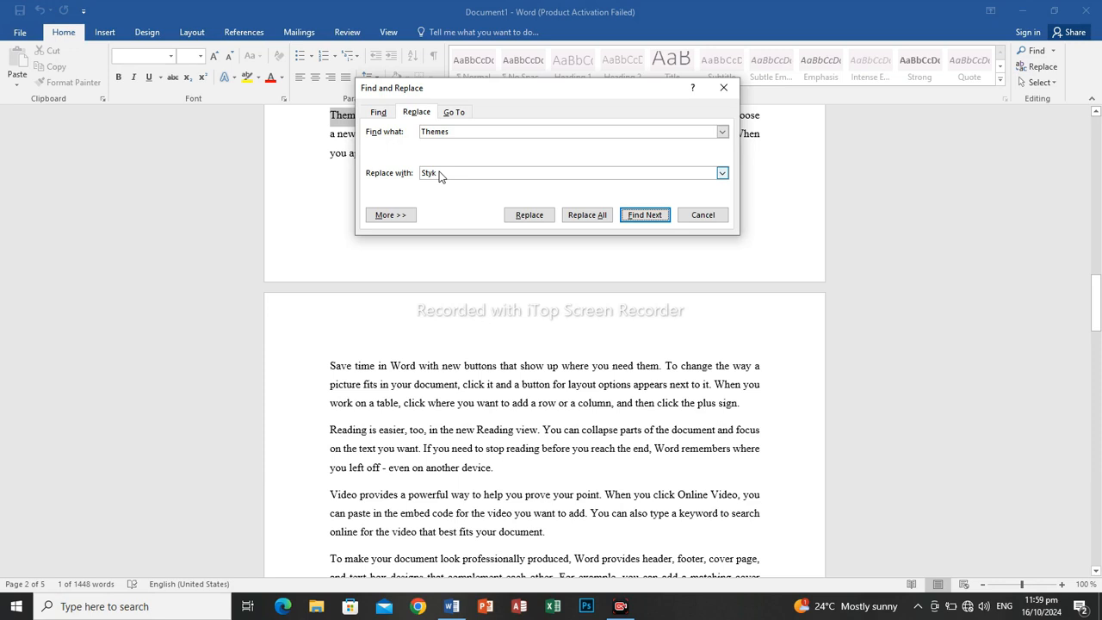
click(446, 170)
key(BackSpace)
key(BackSpace)
text(yles)
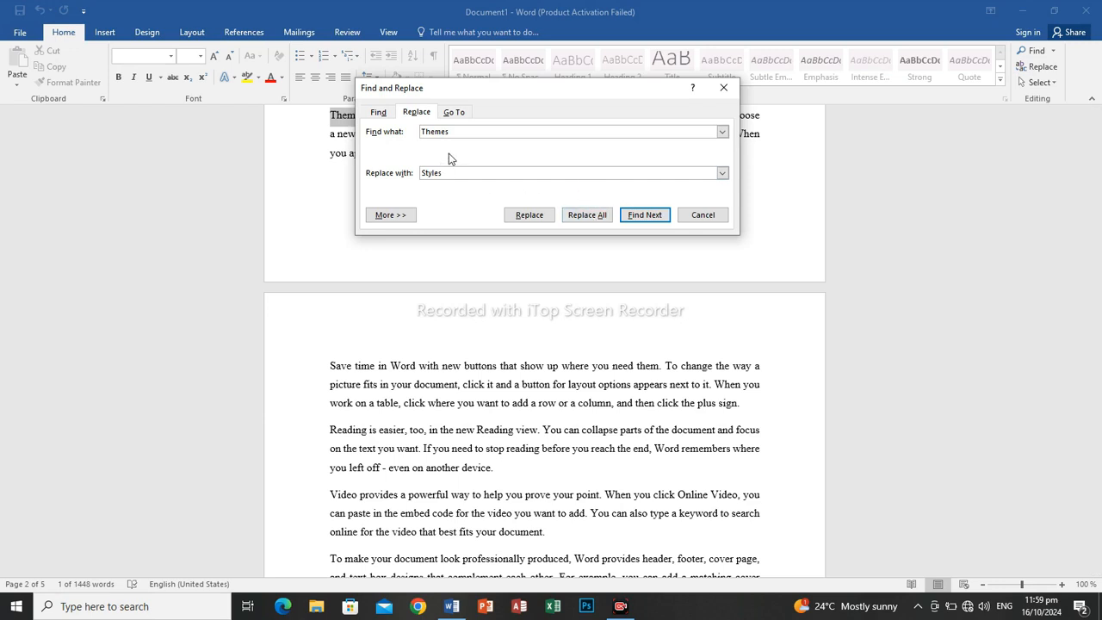
click(597, 219)
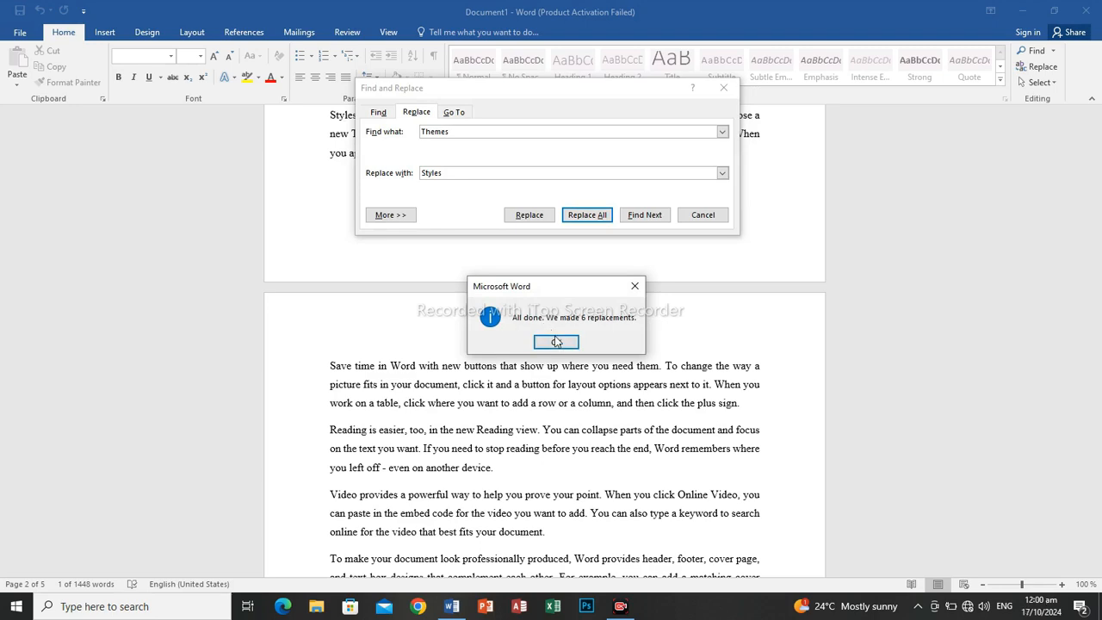
click(555, 341)
click(723, 87)
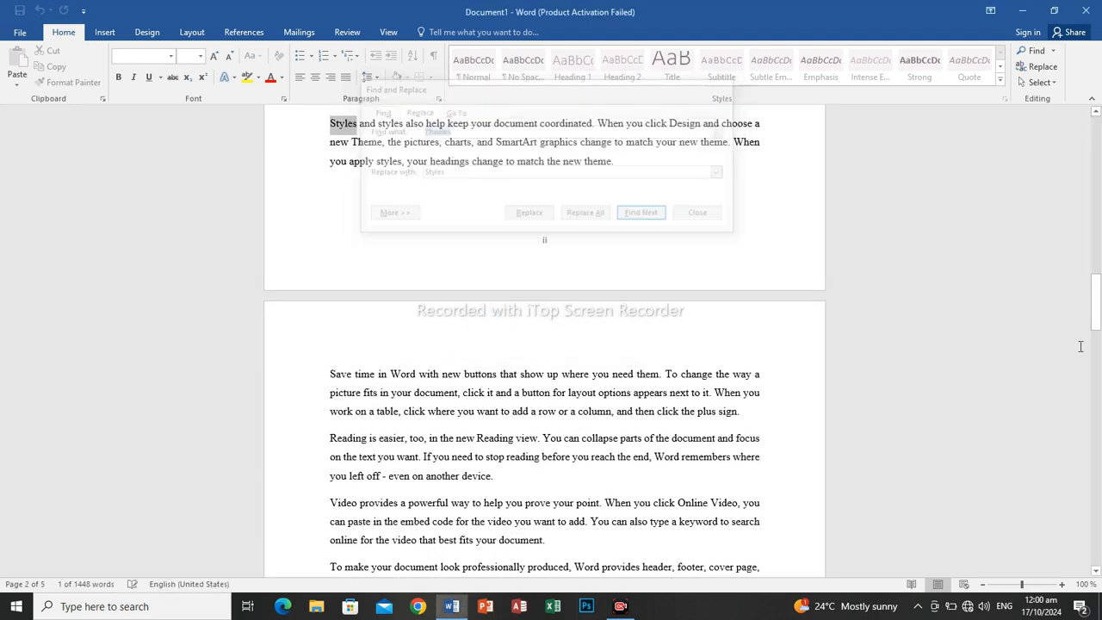
Check the replaced text by searching for "Themes" again, then clear and close the search and return to the document's start.
drag(1096, 311, 1100, 292)
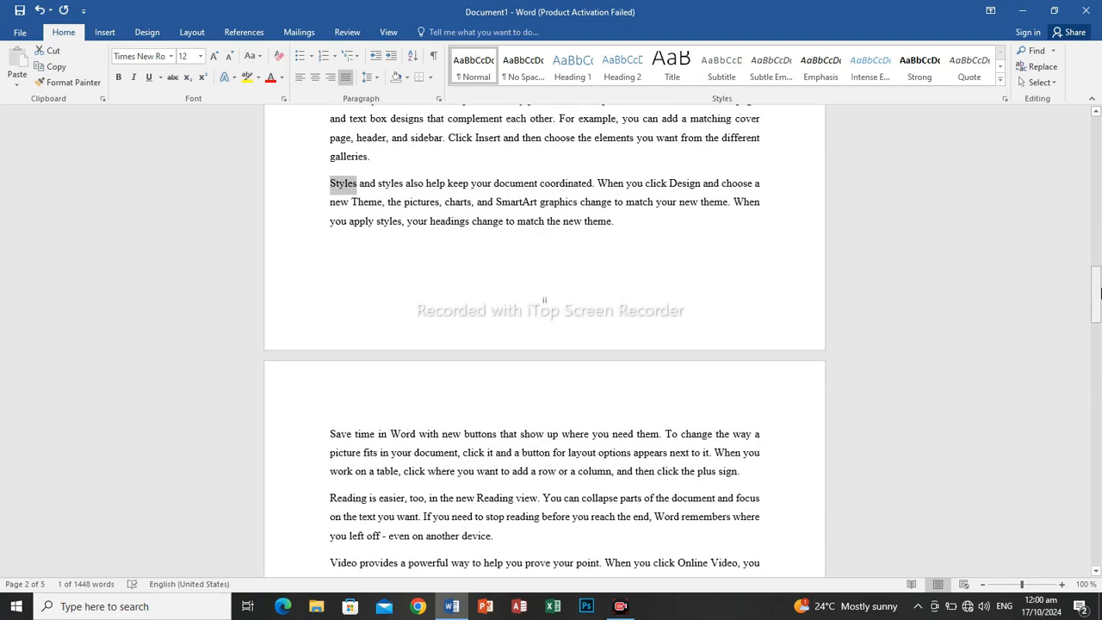
drag(1100, 293, 1098, 244)
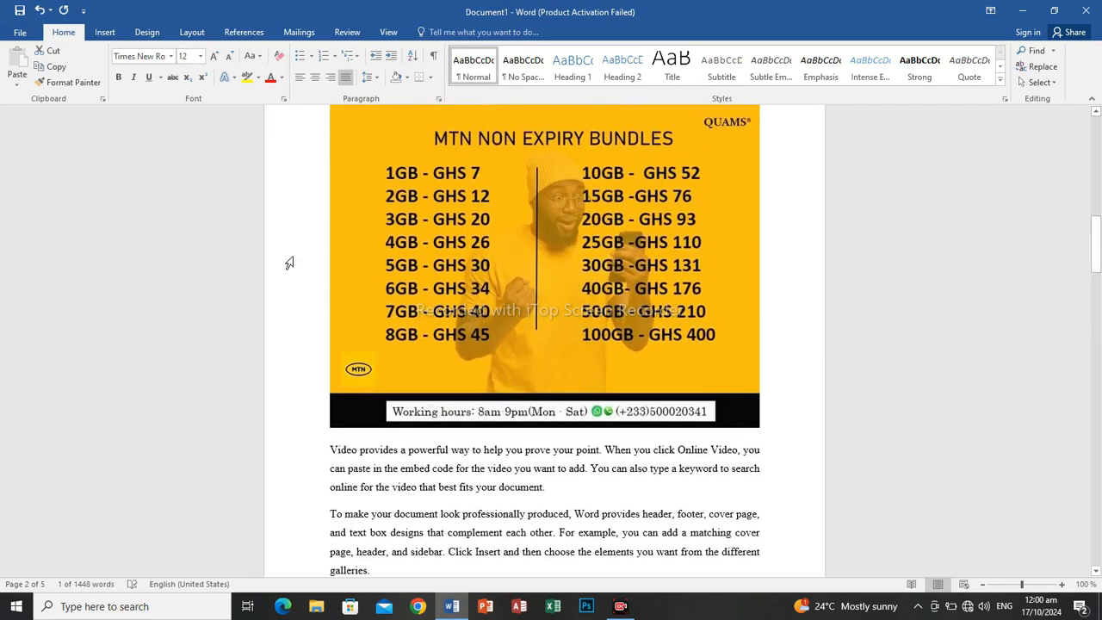
key(ctrl+f)
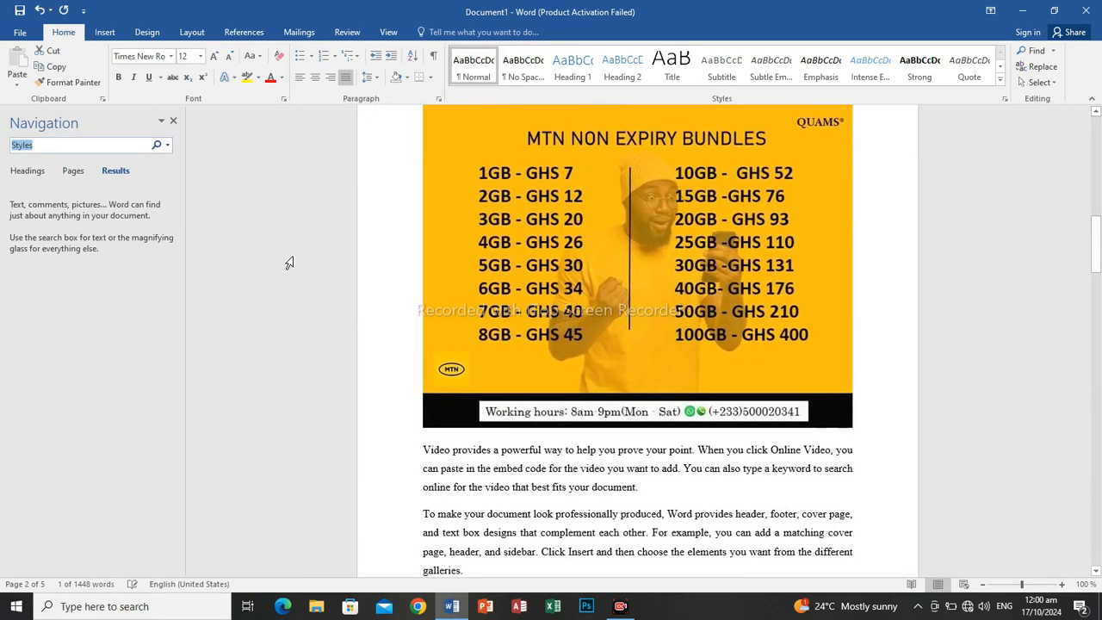
text(Th)
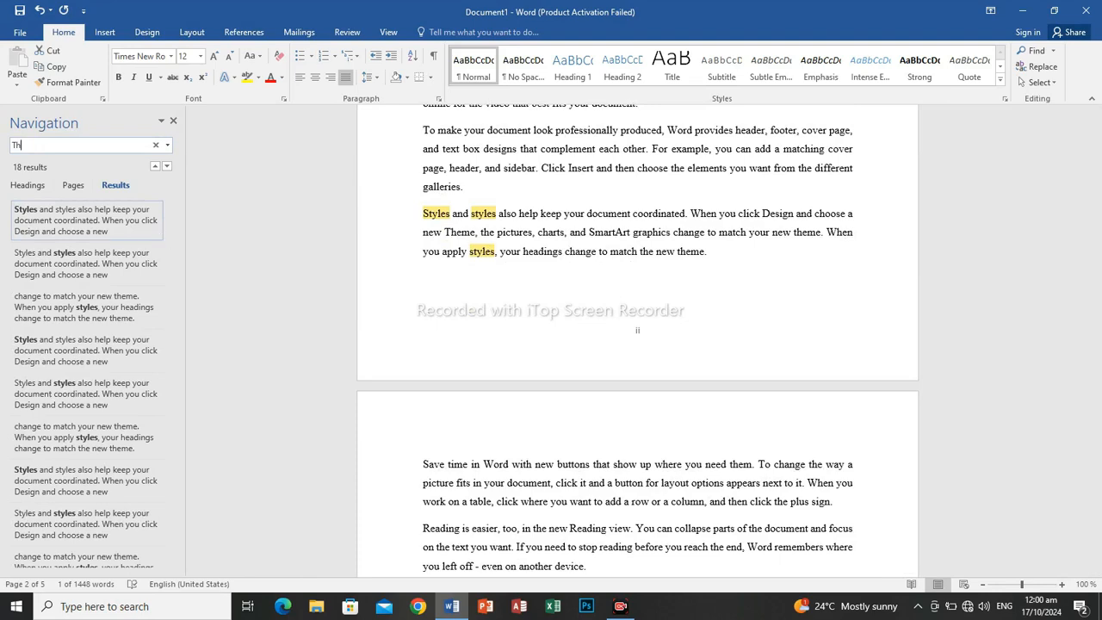
text(emes)
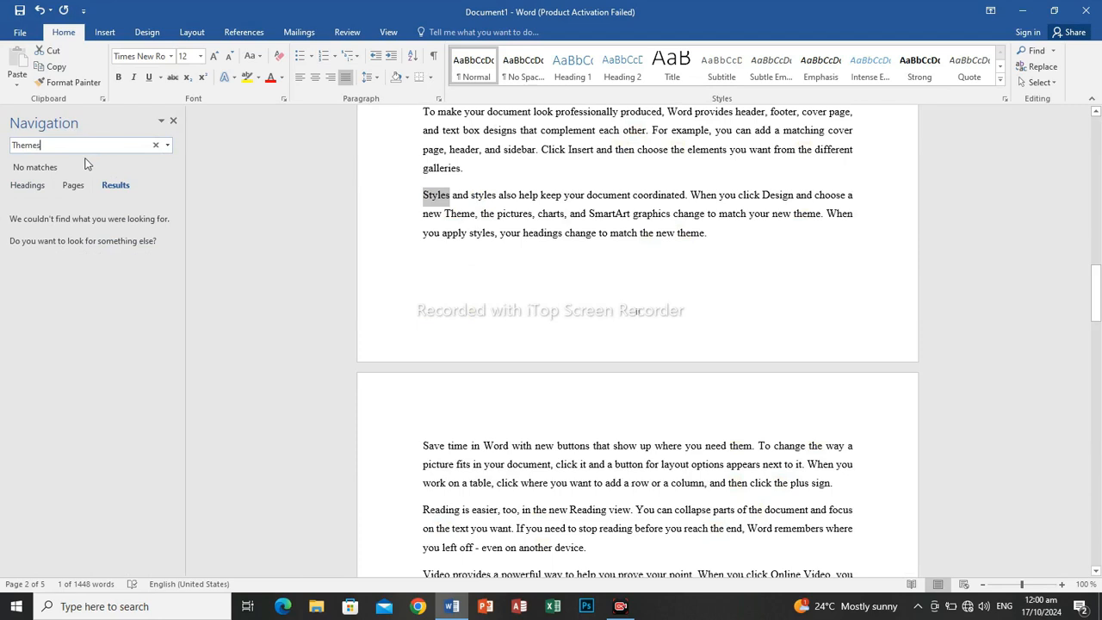
key(BackSpace)
key(BackSpace)
key(BackSpace)
key(BackSpace)
key(BackSpace)
key(BackSpace)
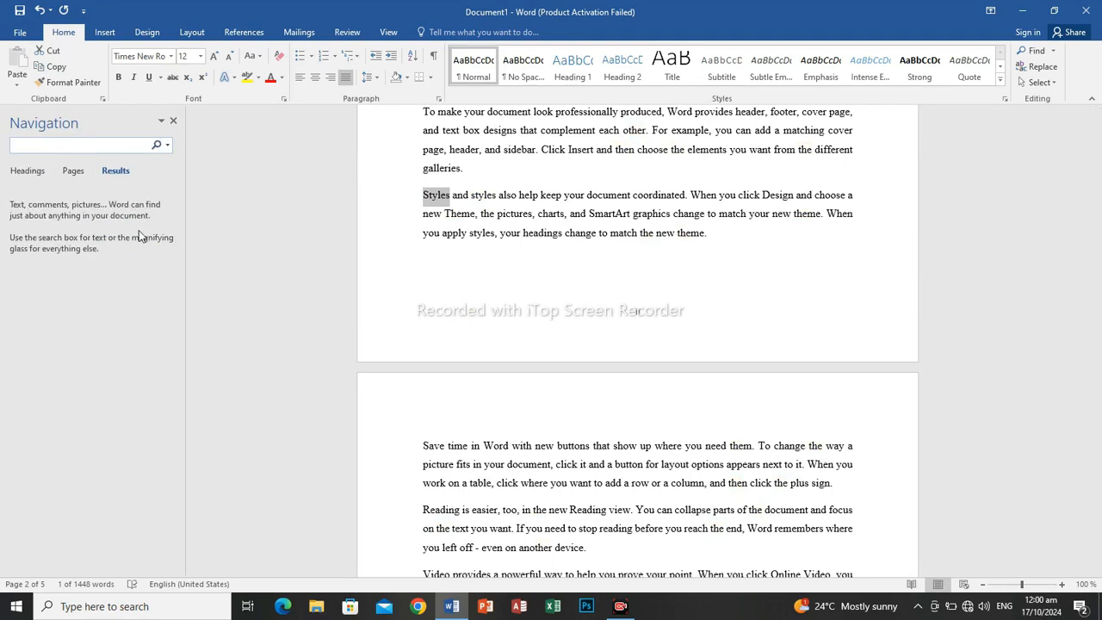
click(177, 120)
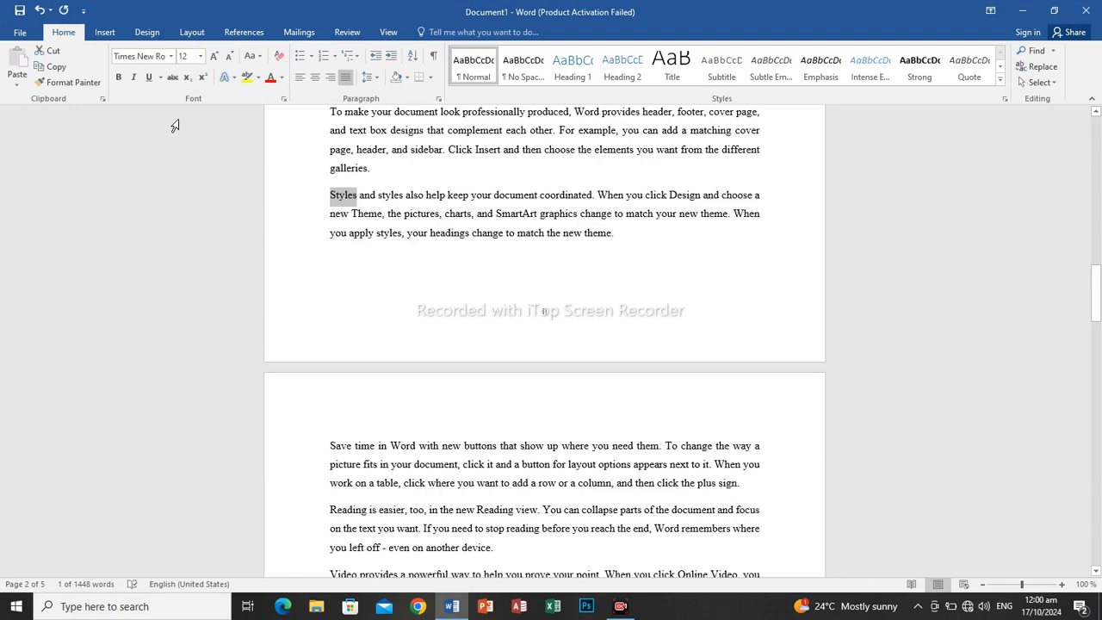
drag(1096, 292, 1099, 170)
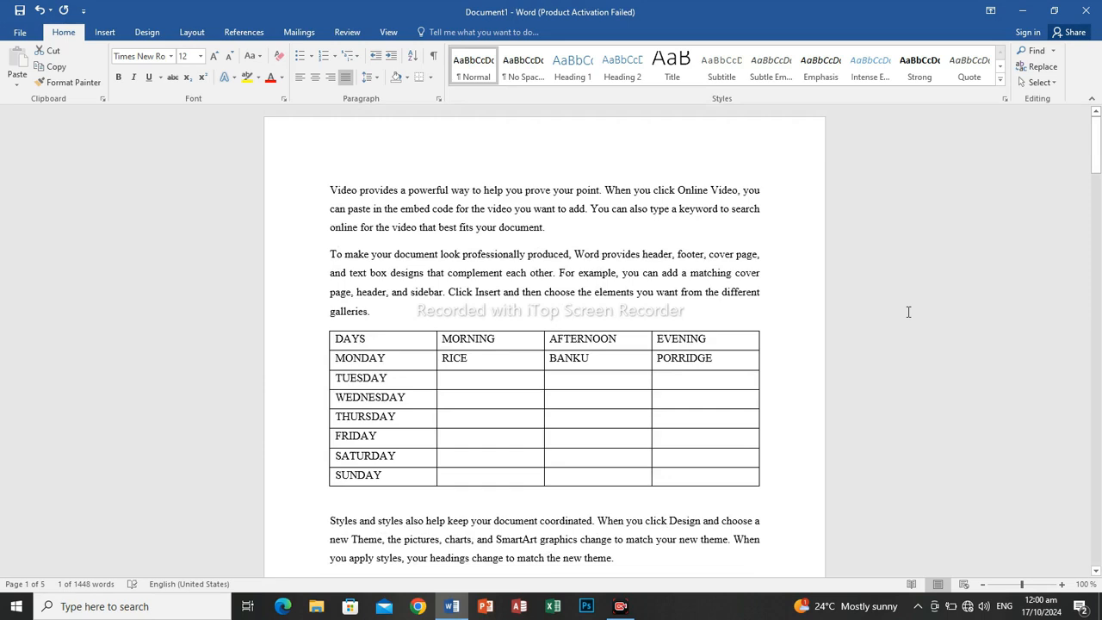